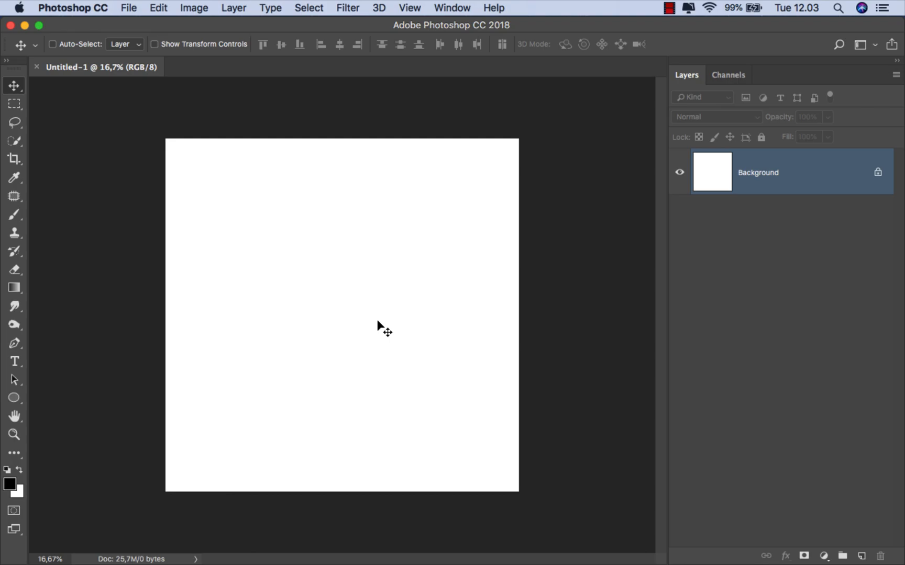
# - Place palette.jpg from the Finder folder into the Photoshop document, scaled down into the canvas's upper-left corner
pyautogui.click(346, 555)
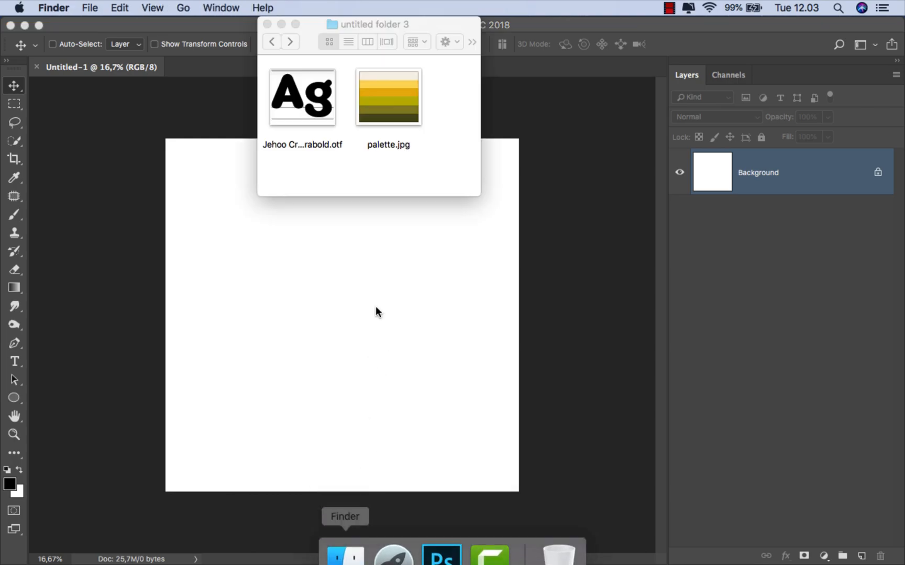
pyautogui.moveTo(390, 115); pyautogui.dragTo(294, 246)
pyautogui.moveTo(333, 282); pyautogui.dragTo(202, 156)
pyautogui.moveTo(245, 208); pyautogui.dragTo(209, 206)
pyautogui.click(515, 44)
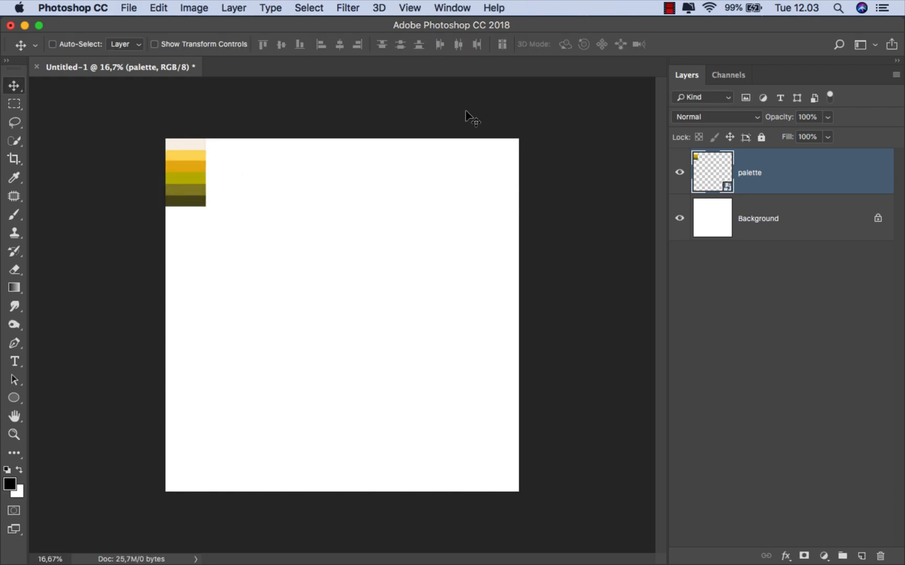
# - Add a Solid Color fill layer above the Background, sampling the palette's lightest cream swatch (#f6f0e5)
pyautogui.press('super+0')
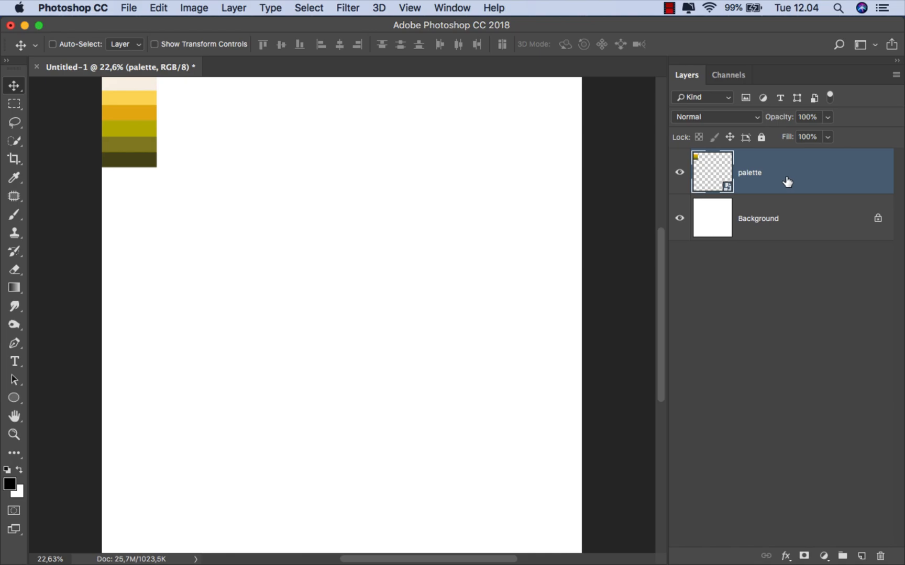
pyautogui.click(781, 210)
pyautogui.click(824, 556)
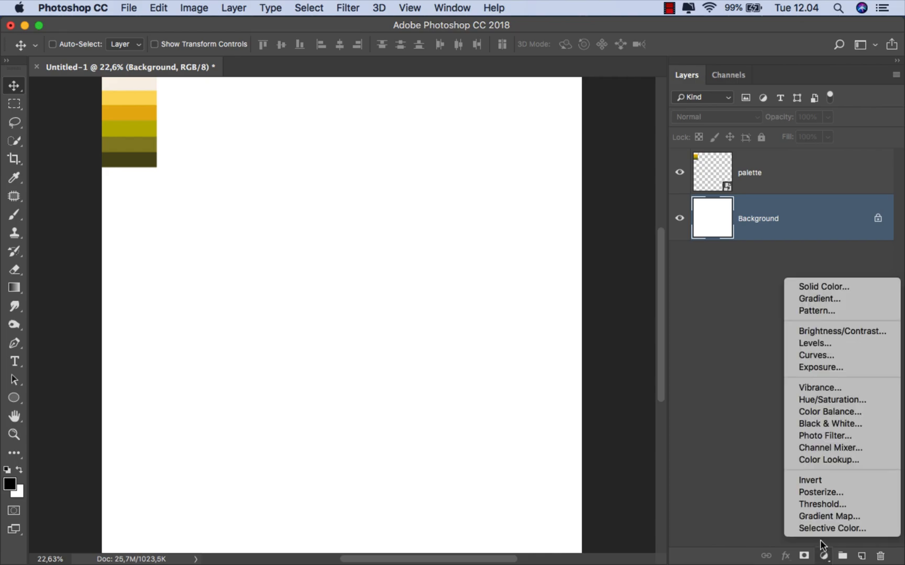
pyautogui.click(824, 287)
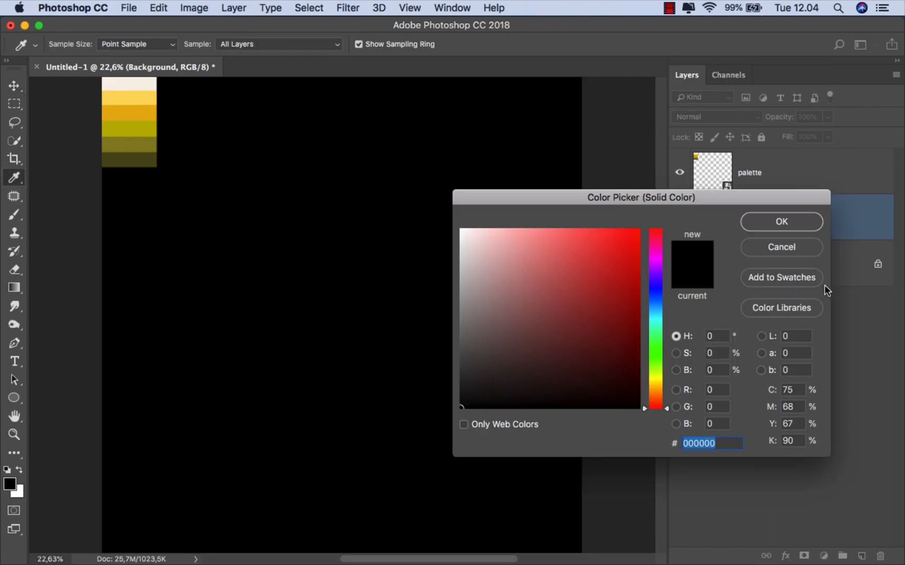
pyautogui.moveTo(139, 81); pyautogui.dragTo(138, 79)
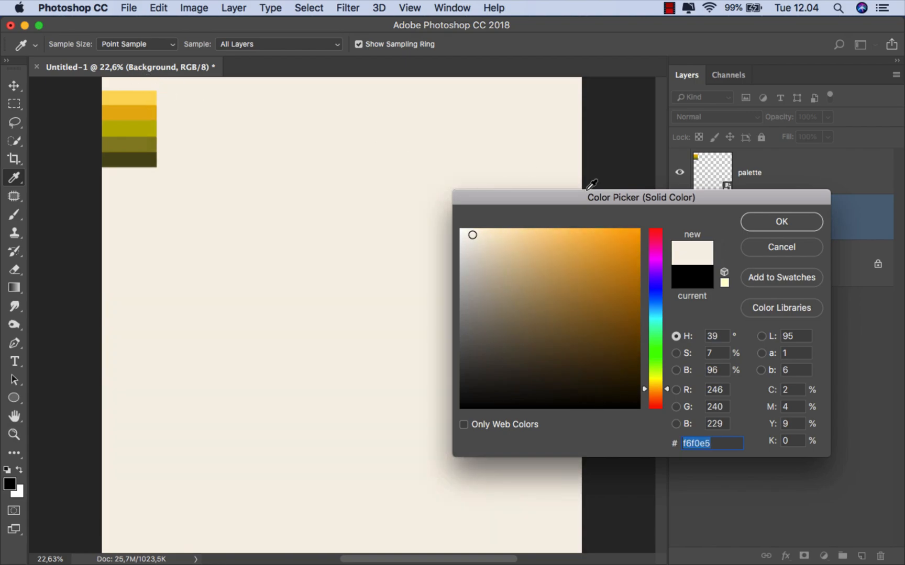
pyautogui.click(774, 224)
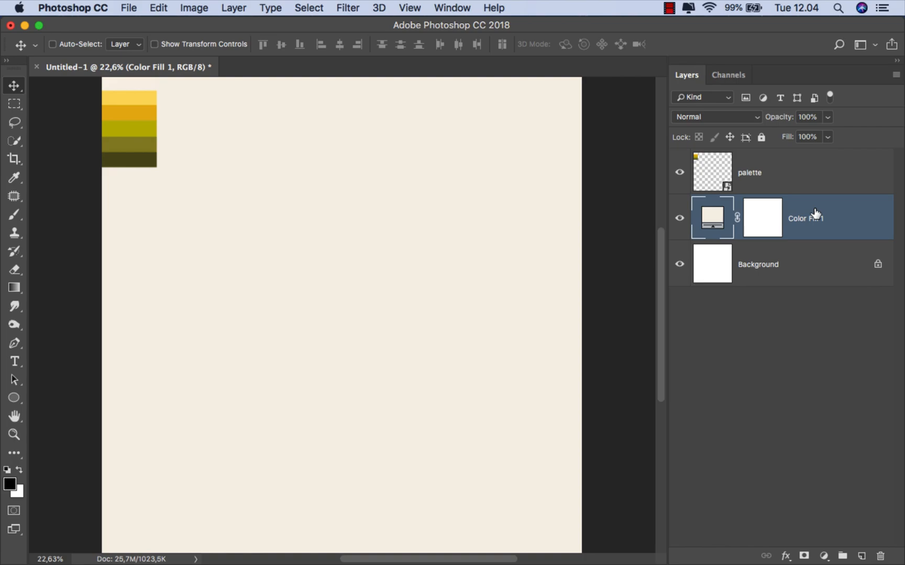
# - Create a new layer above the colour fill, enter the letter "A" on it as text, and move it to the canvas centre
pyautogui.press('t')
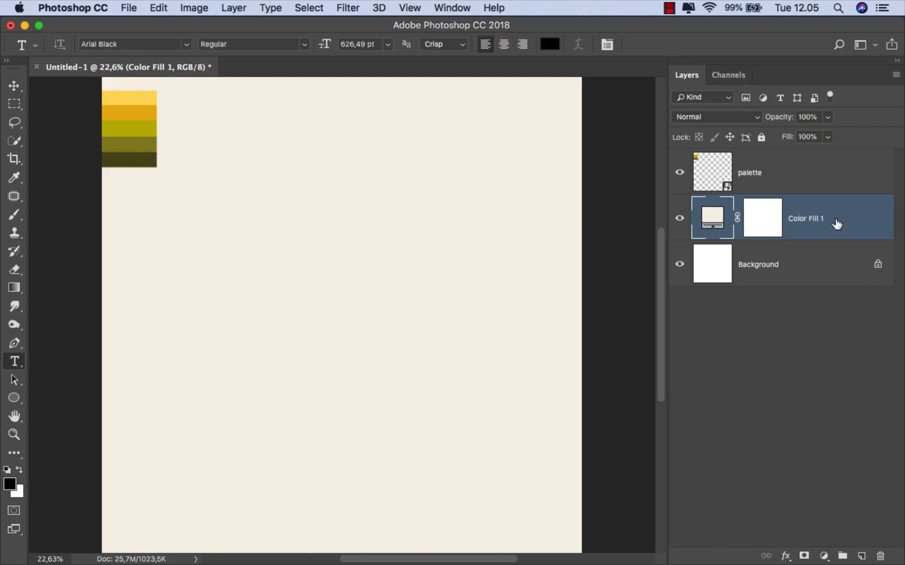
pyautogui.press('v')
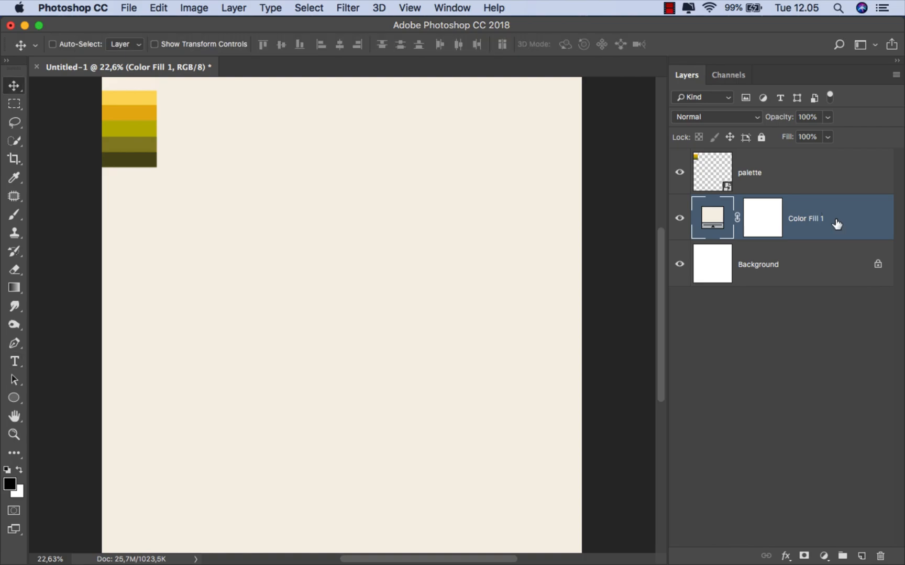
pyautogui.click(861, 556)
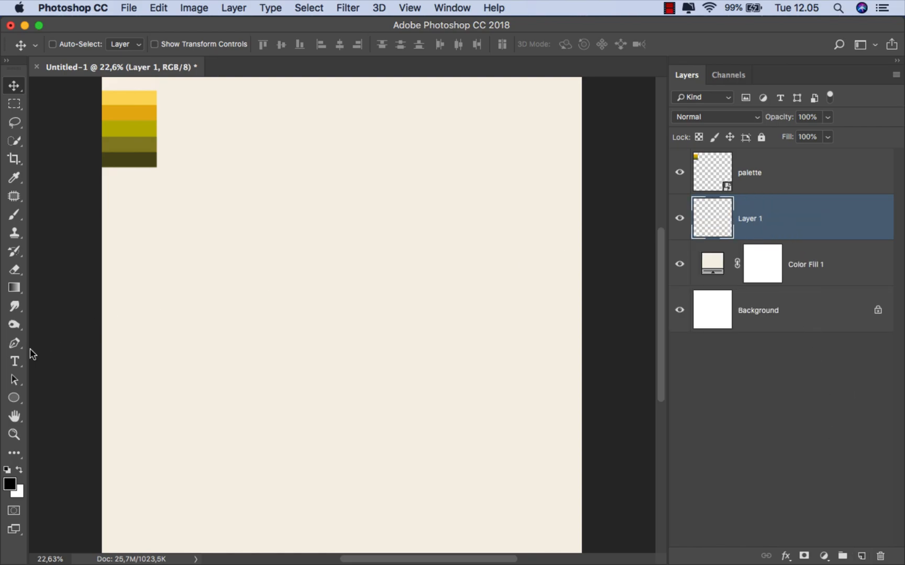
pyautogui.click(15, 361)
pyautogui.click(46, 360)
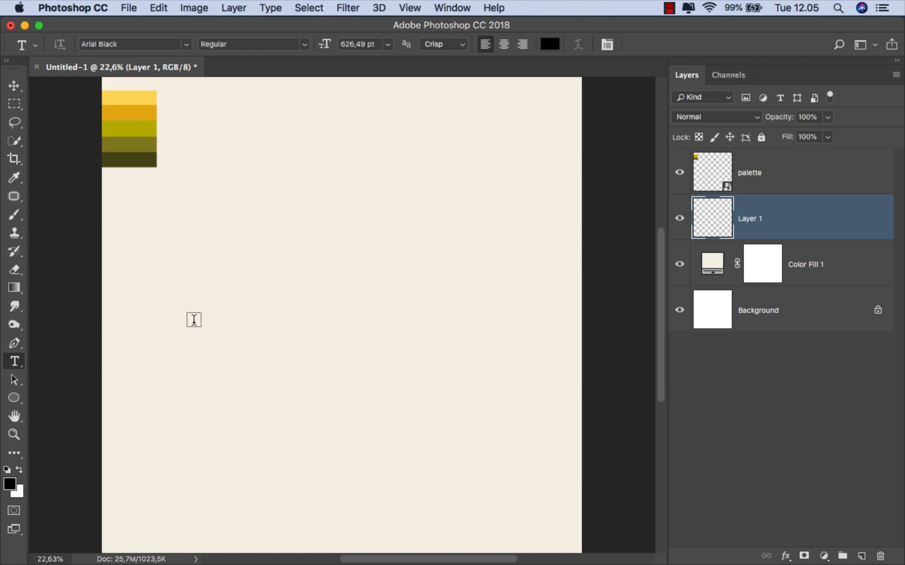
pyautogui.click(328, 326)
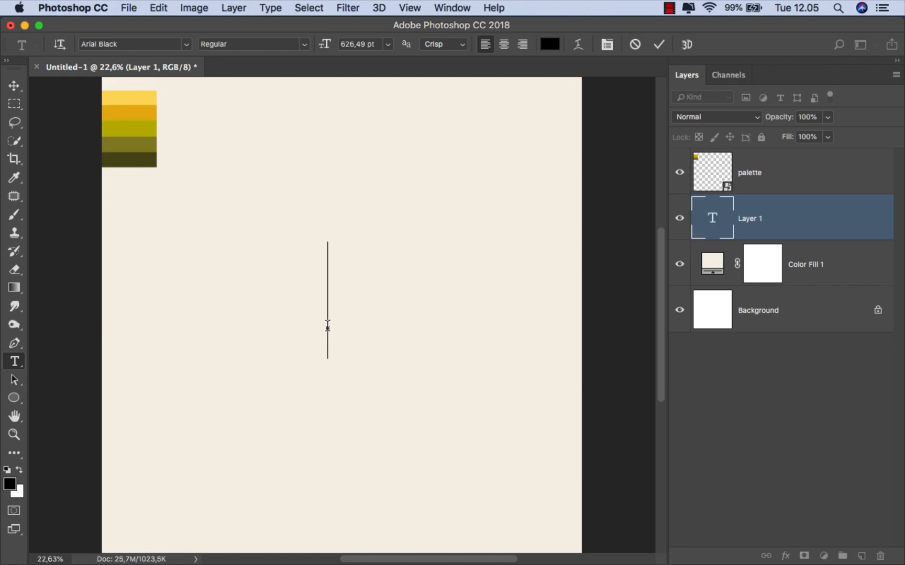
pyautogui.write('A')
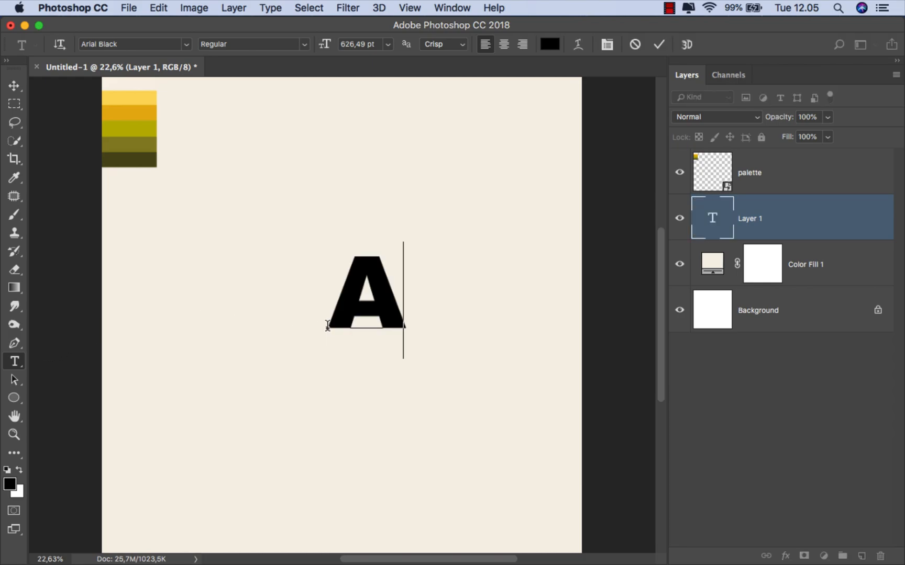
pyautogui.click(16, 87)
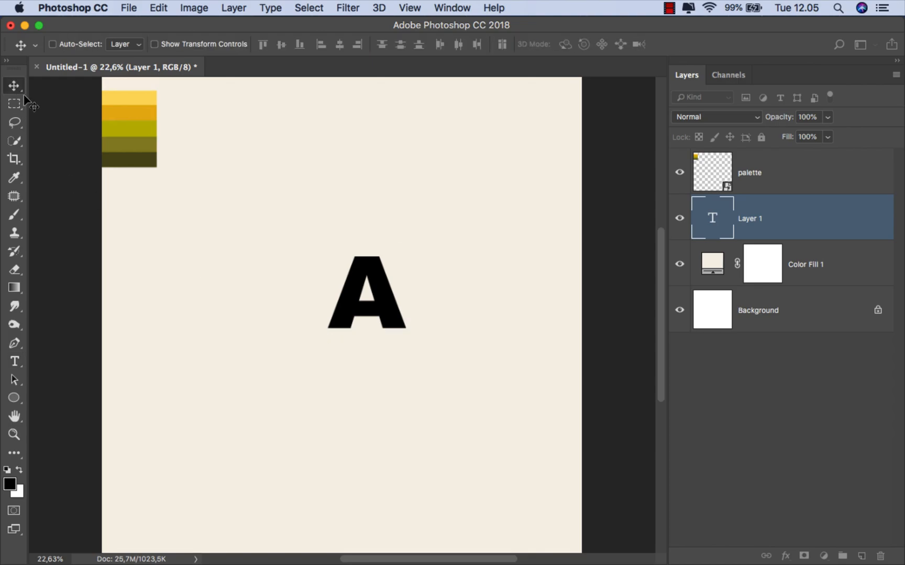
pyautogui.moveTo(362, 281); pyautogui.dragTo(336, 316)
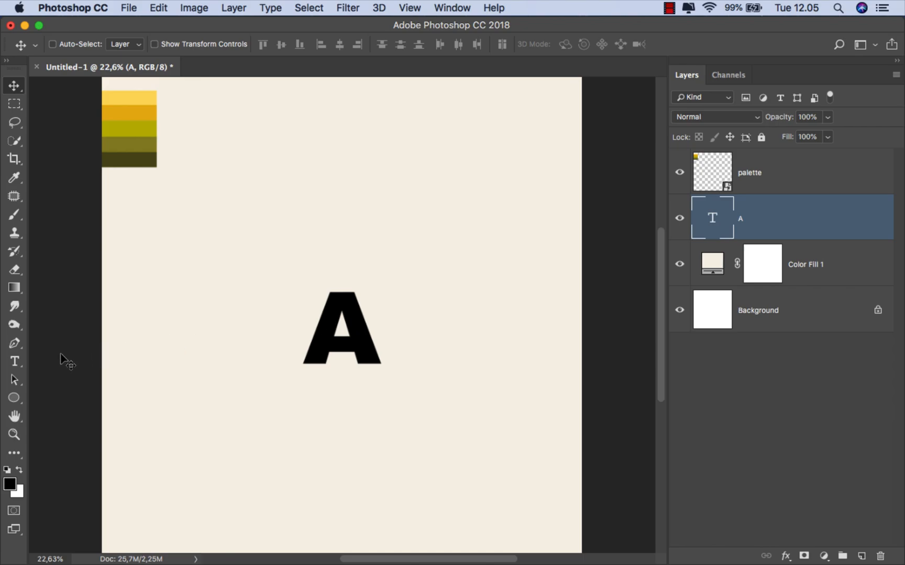
# - Set the letter A's text colour to the darkest olive swatch of the palette (#4c4c17)
pyautogui.click(14, 361)
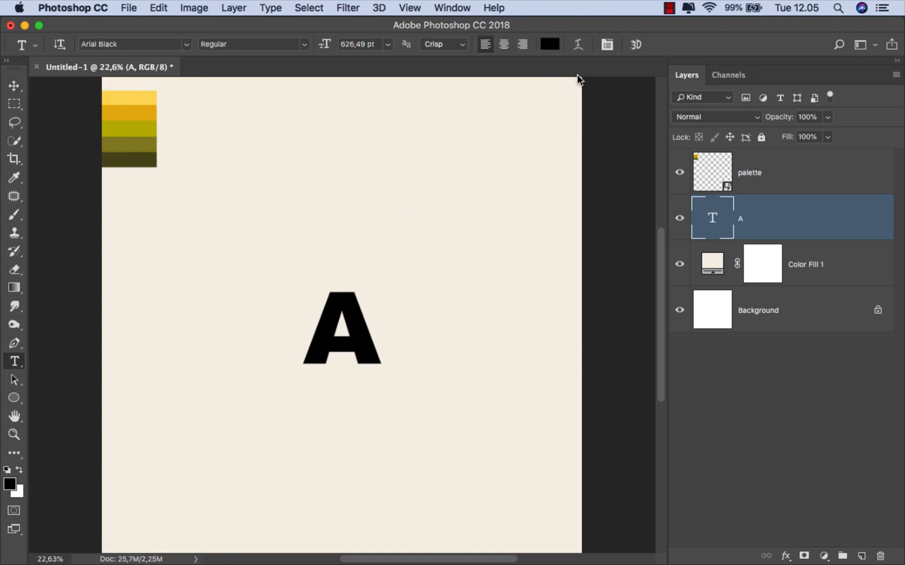
pyautogui.click(550, 44)
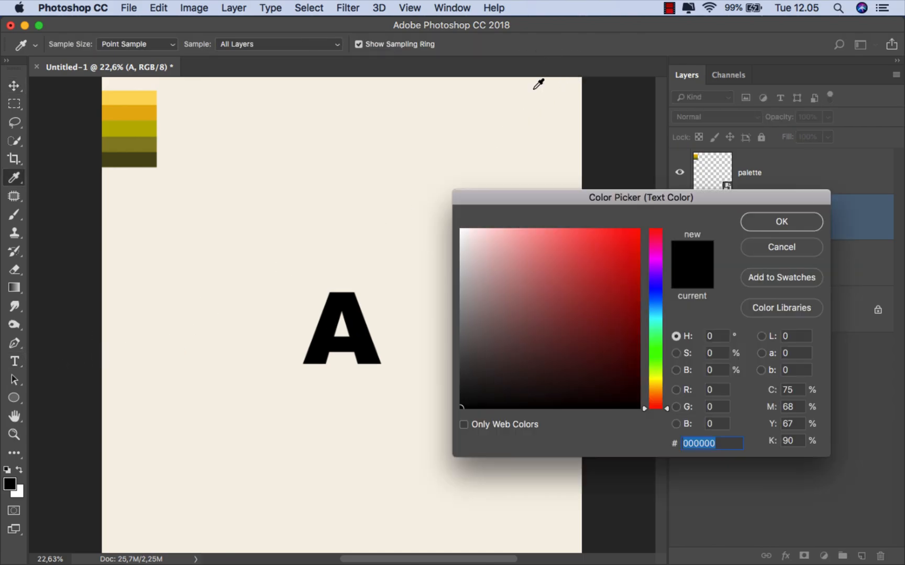
pyautogui.click(145, 162)
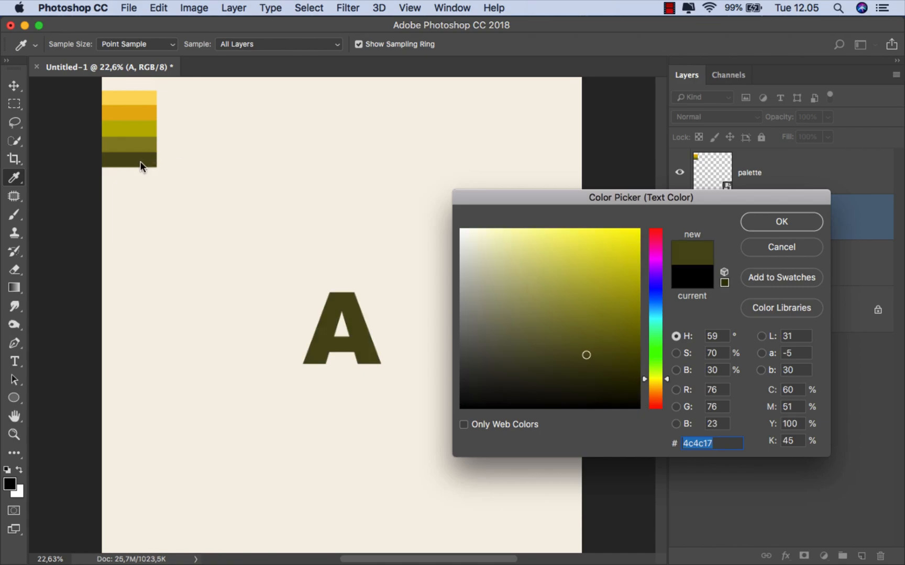
pyautogui.click(768, 224)
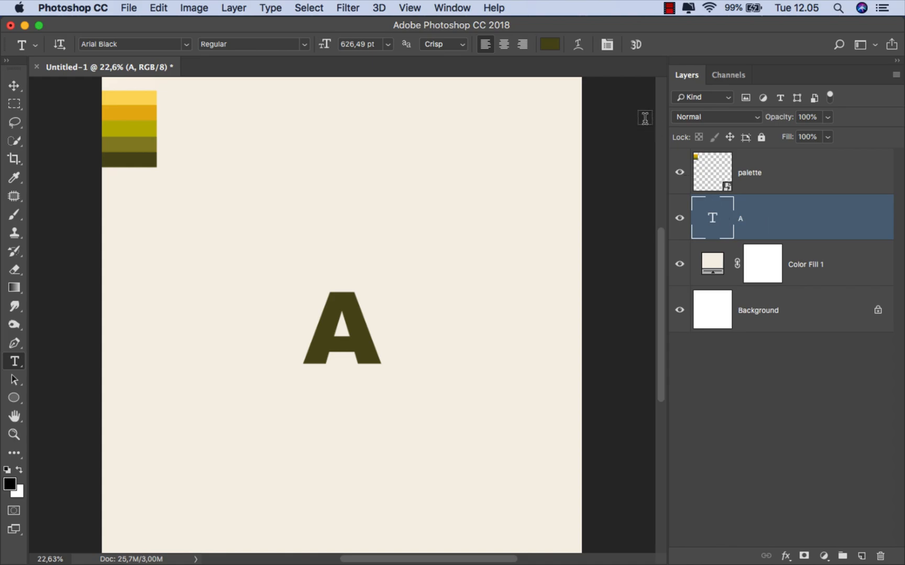
# - Change the letter A's font to Royce Extrabold
pyautogui.click(606, 44)
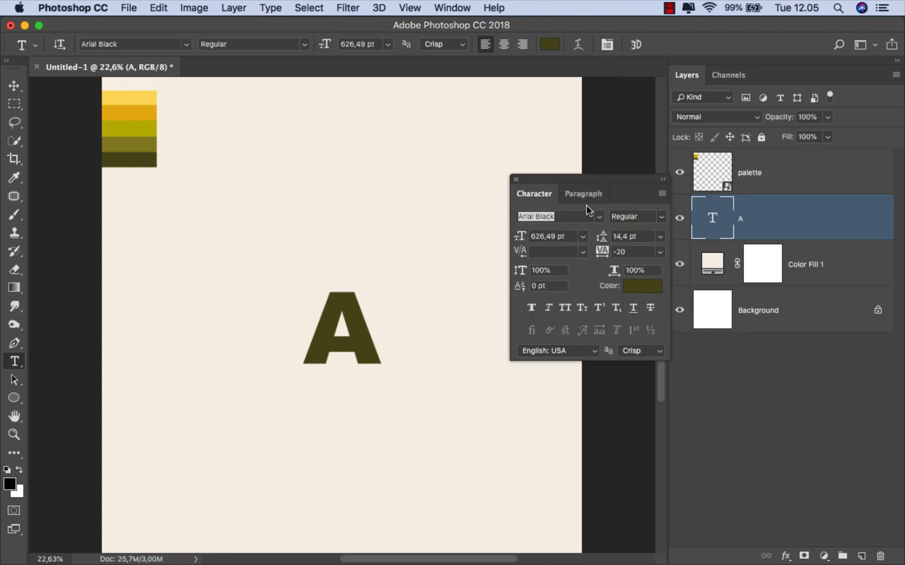
pyautogui.click(578, 216)
pyautogui.write('roy')
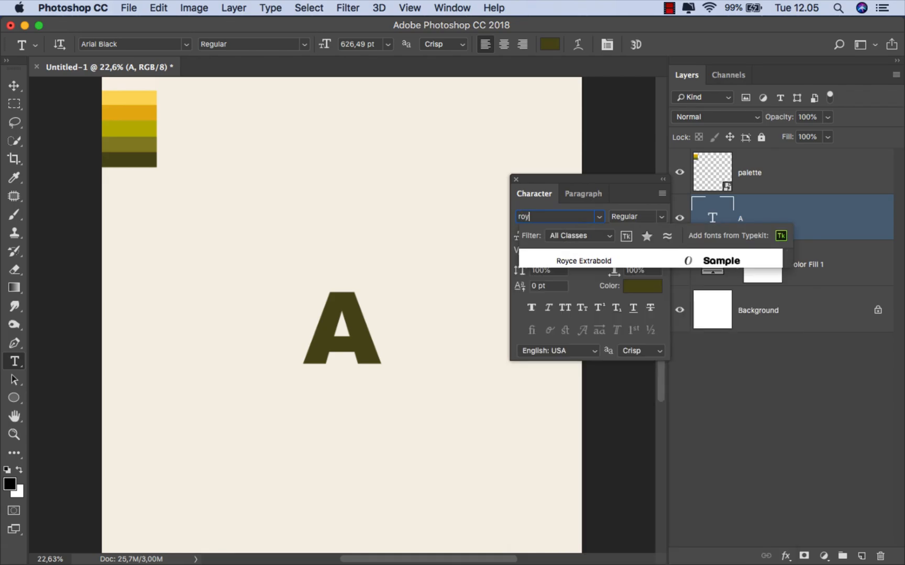
pyautogui.click(569, 255)
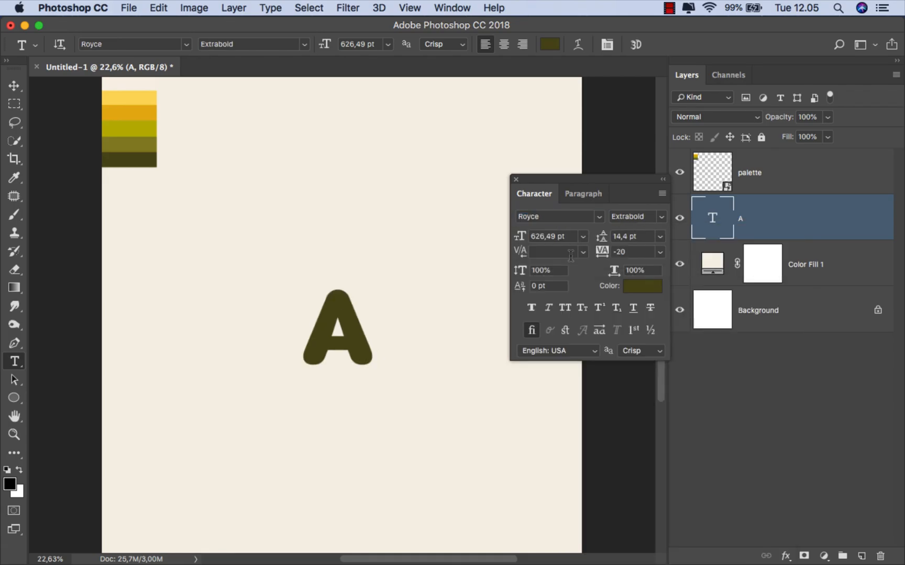
pyautogui.click(516, 180)
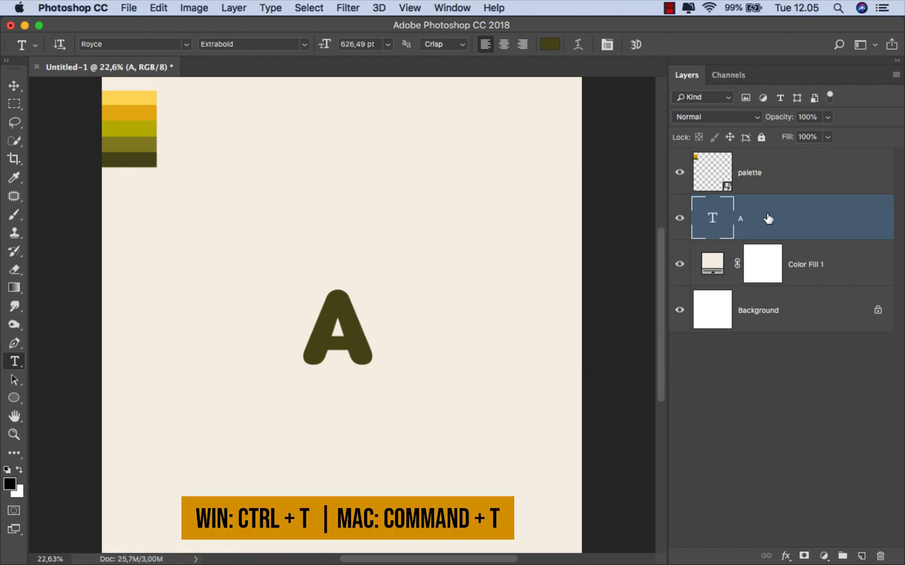
# - Enlarge the letter A proportionally with Free Transform to about 377% and centre it horizontally on the canvas
pyautogui.press('super+t')
pyautogui.press('super+minus')
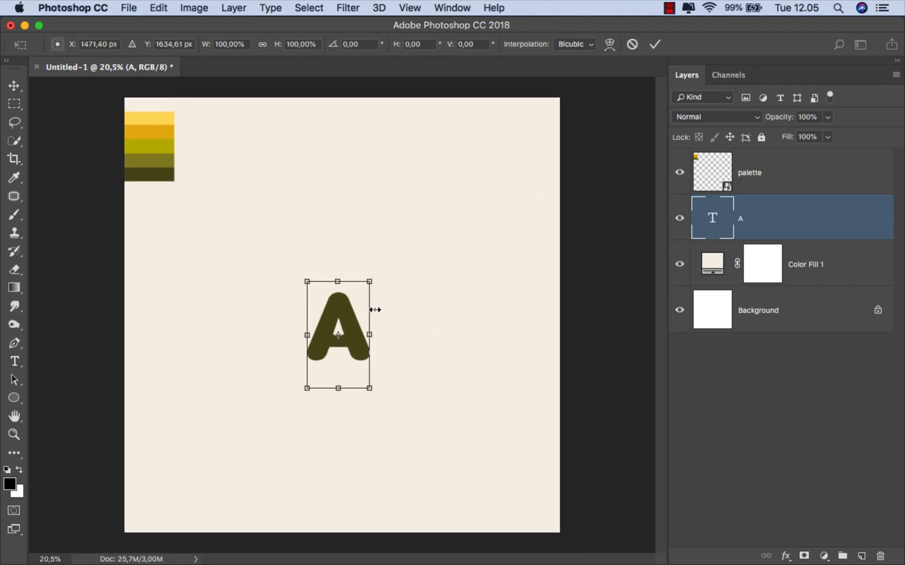
pyautogui.moveTo(371, 281); pyautogui.dragTo(485, 162)
pyautogui.moveTo(381, 246)
pyautogui.mouseDown()
pyautogui.moveTo(382, 259)
pyautogui.moveTo(381, 250)
pyautogui.mouseUp()
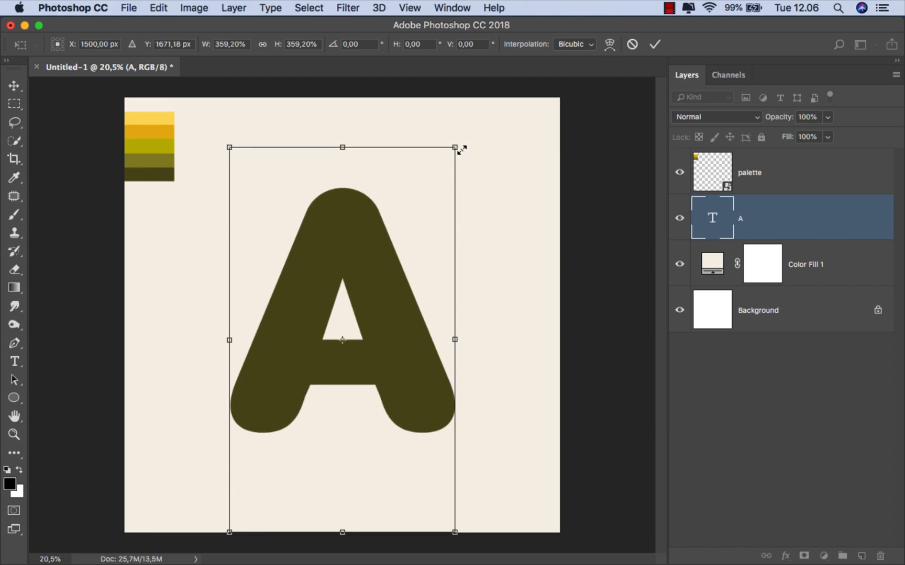
pyautogui.moveTo(456, 148); pyautogui.dragTo(472, 125)
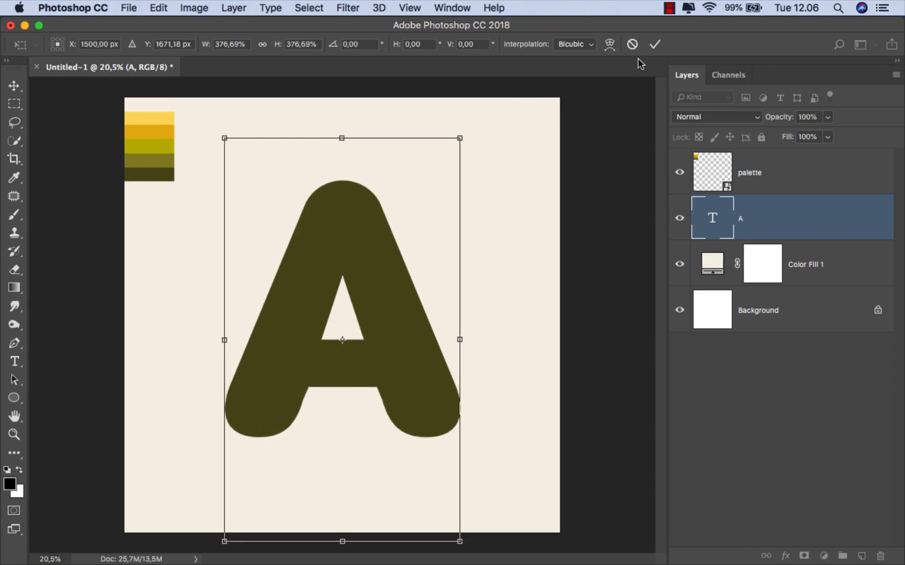
pyautogui.click(654, 44)
# - Nudge the enlarged letter A slightly downward on the canvas with the Move tool
pyautogui.scroll(-2, 366, 260)
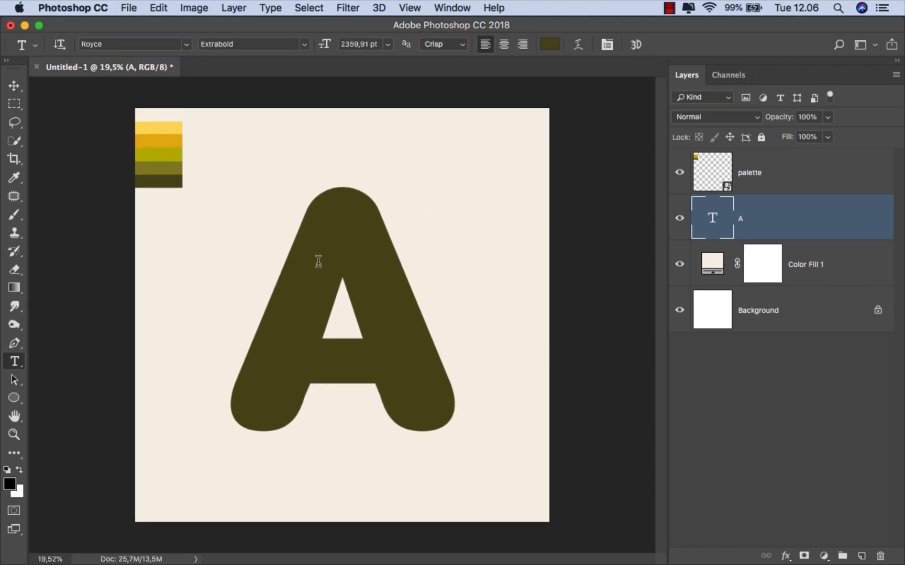
pyautogui.click(16, 88)
pyautogui.moveTo(309, 289); pyautogui.dragTo(311, 295)
# - Open the layer style settings of the letter A layer and enable an Inner Shadow effect
pyautogui.scroll(1, 309, 292)
pyautogui.scroll(1, 312, 297)
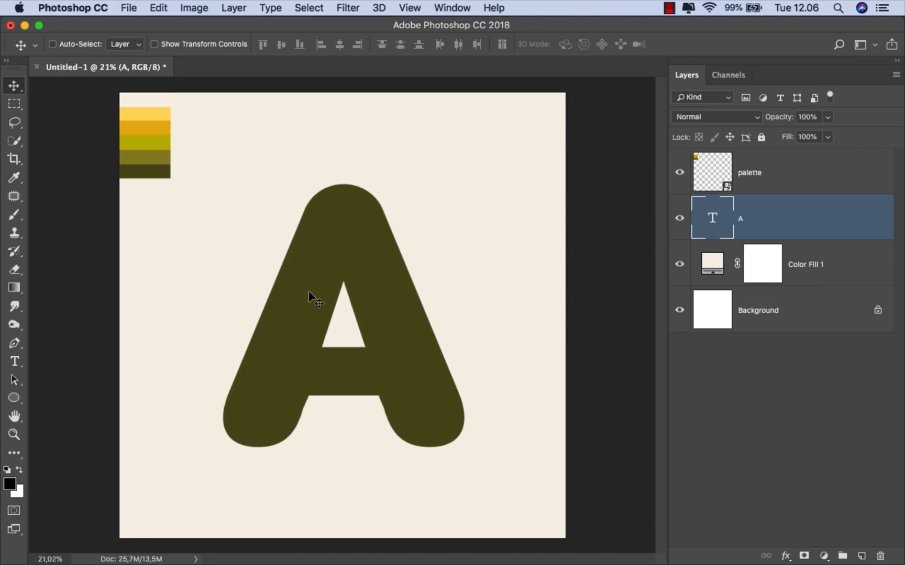
pyautogui.rightClick(767, 219)
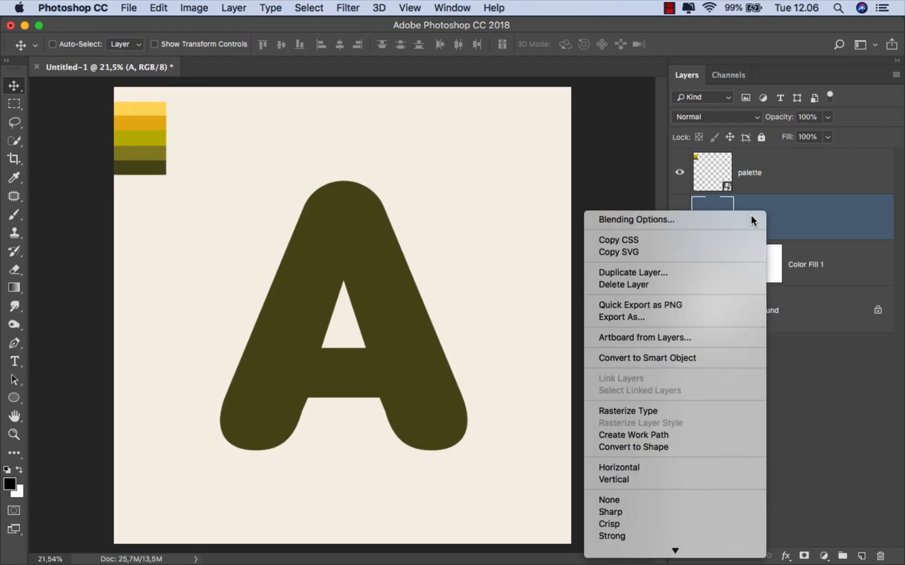
pyautogui.click(751, 215)
pyautogui.moveTo(462, 148); pyautogui.dragTo(554, 147)
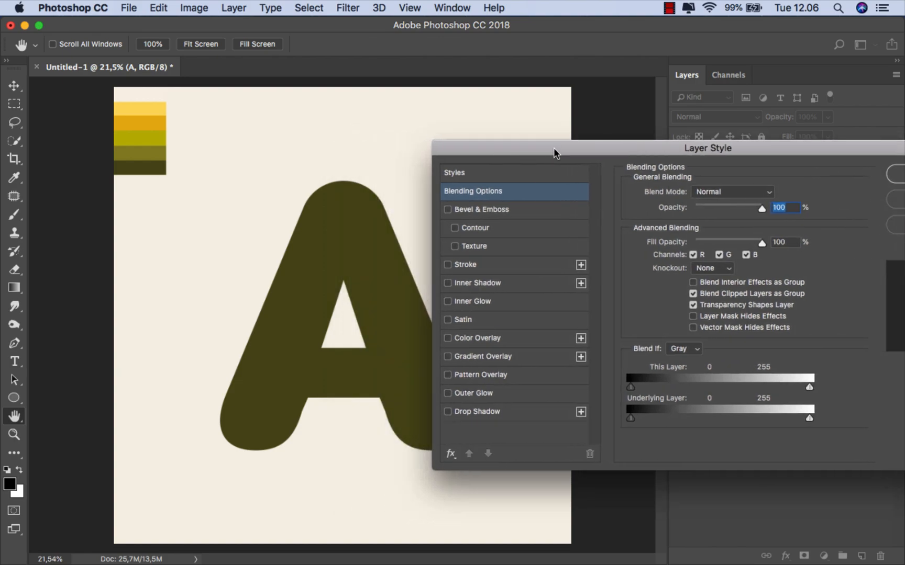
pyautogui.scroll(2, 383, 282)
pyautogui.hscroll(5, 381, 283)
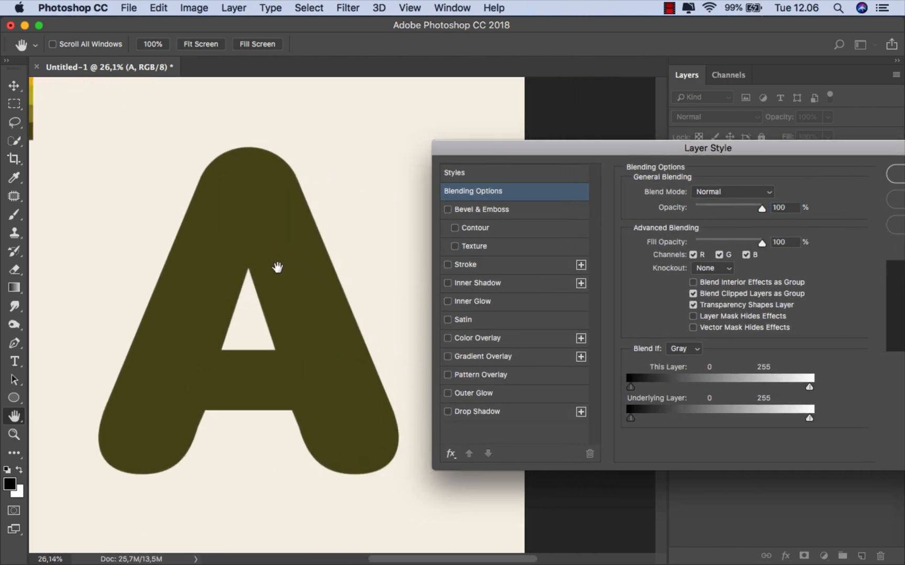
pyautogui.moveTo(478, 150)
pyautogui.mouseDown()
pyautogui.moveTo(453, 144)
pyautogui.moveTo(461, 145)
pyautogui.mouseUp()
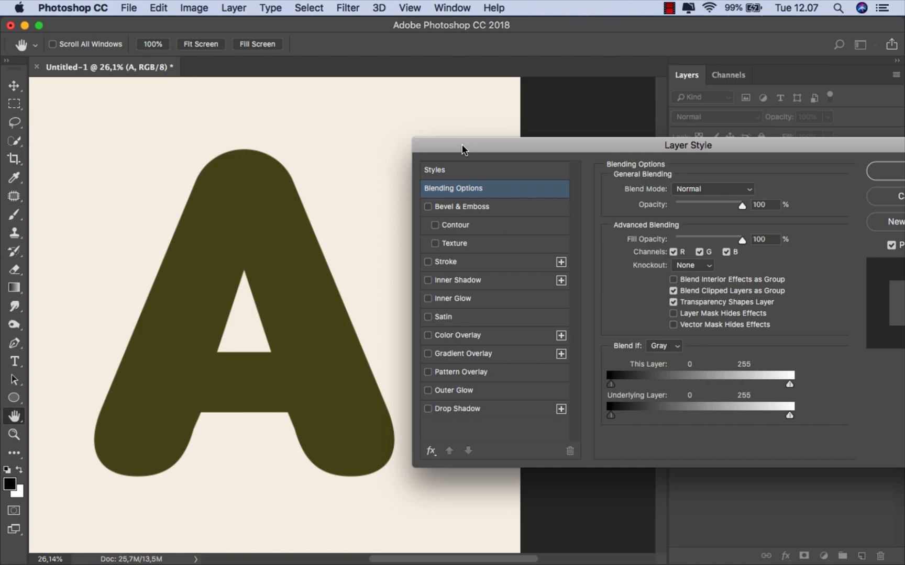
pyautogui.click(449, 280)
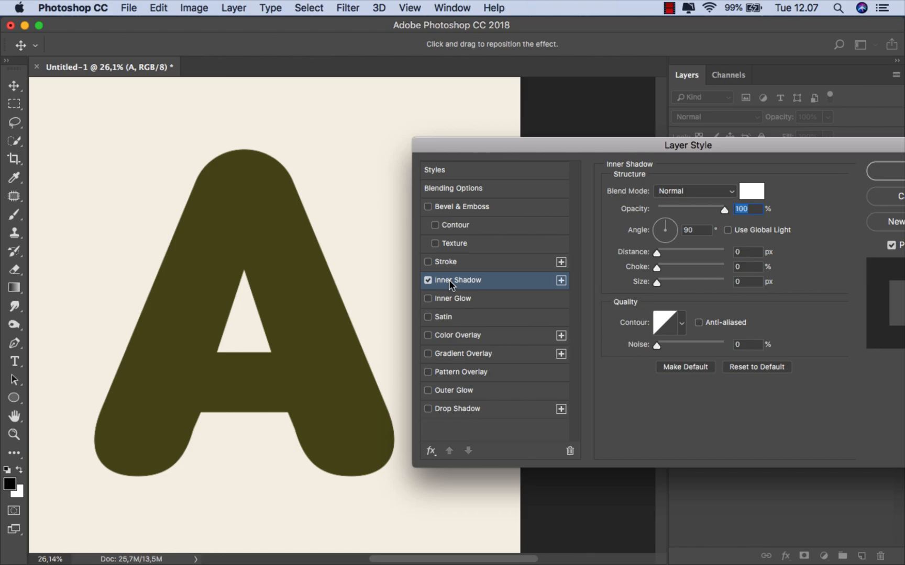
# - Set the inner shadow colour to a very dark olive (#202009), darkened from the letter's own colour
pyautogui.click(750, 192)
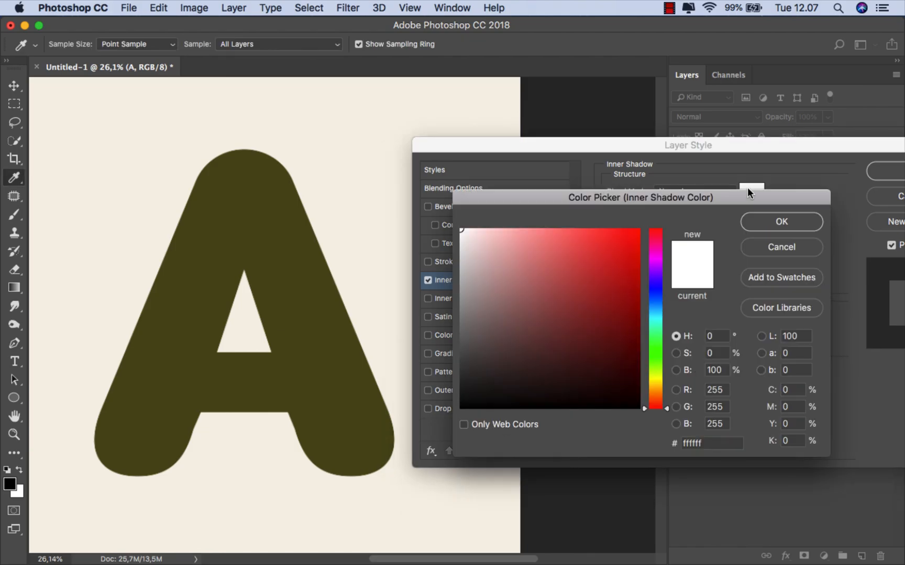
pyautogui.click(325, 343)
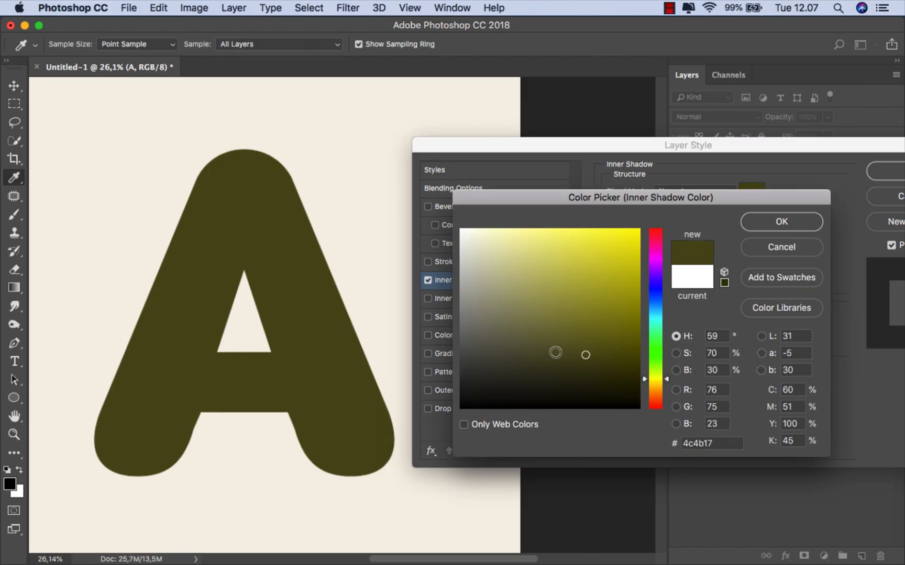
pyautogui.moveTo(589, 378); pyautogui.dragTo(589, 386)
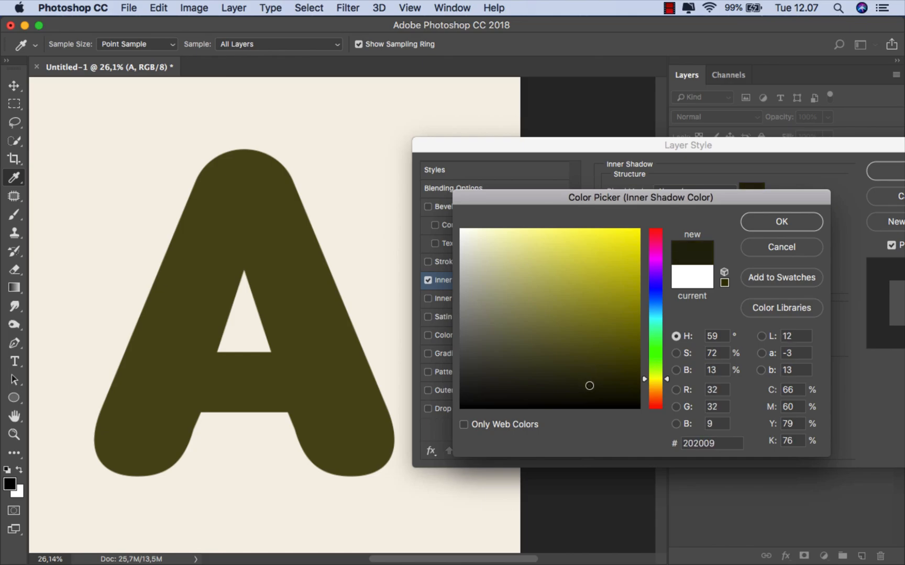
pyautogui.click(789, 224)
# - Set the inner shadow's distance to 11 px and its size to 16 px
pyautogui.moveTo(658, 281); pyautogui.dragTo(687, 281)
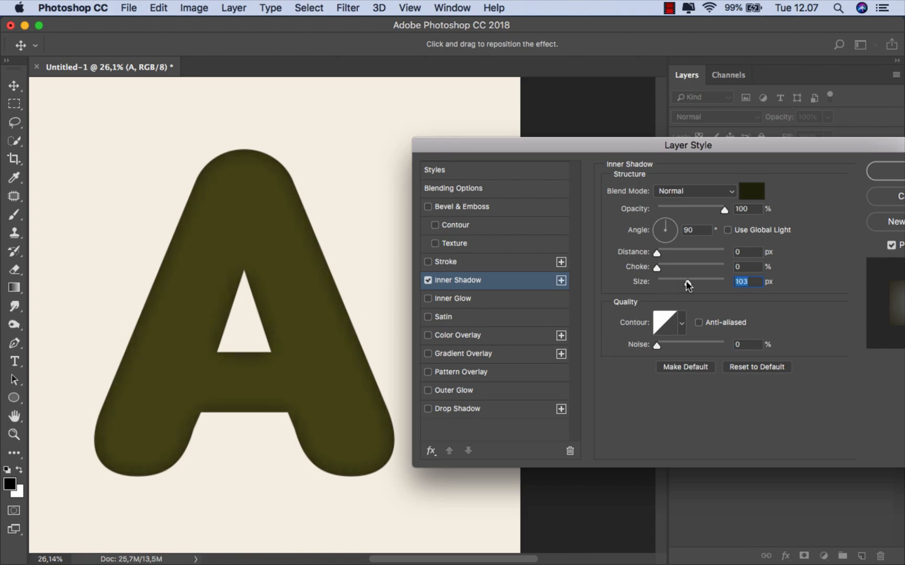
pyautogui.moveTo(656, 253); pyautogui.dragTo(662, 255)
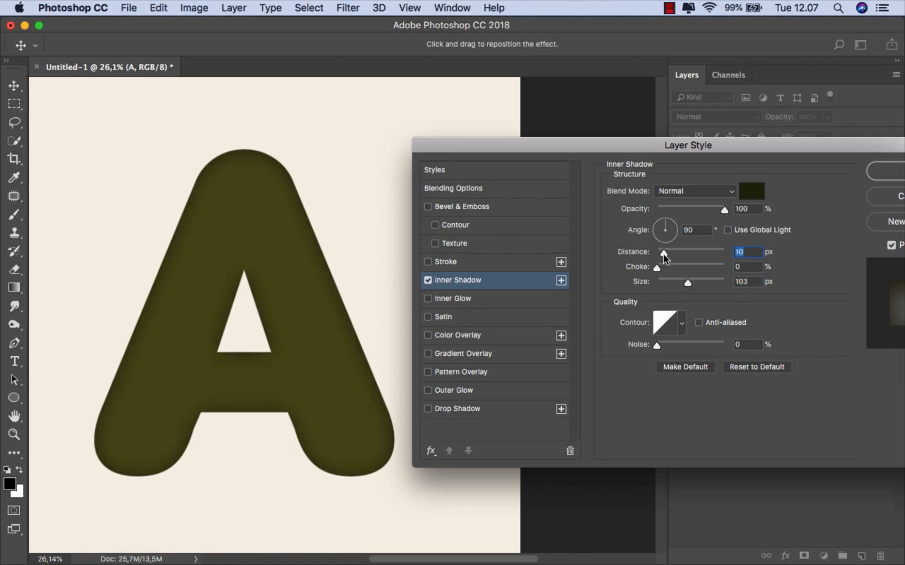
pyautogui.moveTo(688, 285); pyautogui.dragTo(666, 283)
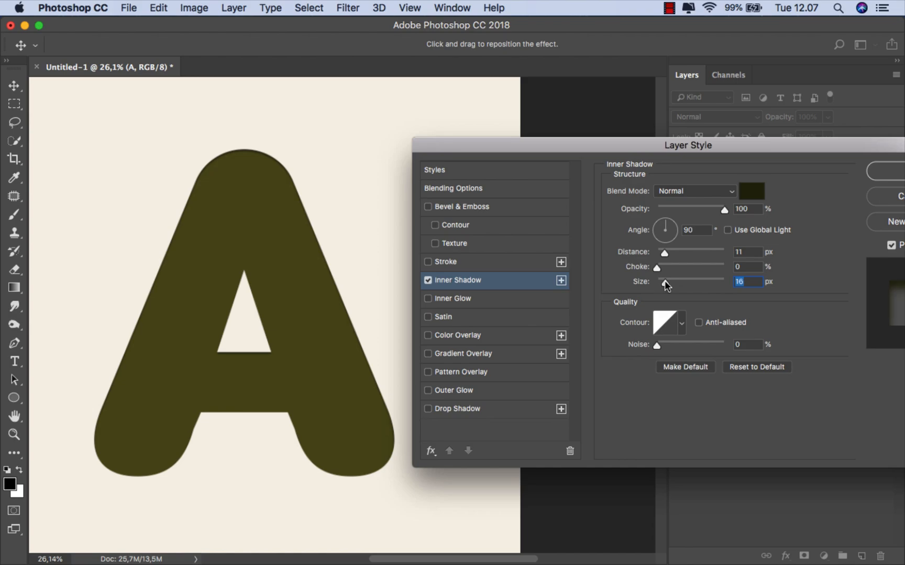
# - Set the inner shadow to Multiply blending with 61% opacity and 5% noise, and compare the letter with and without it
pyautogui.click(694, 190)
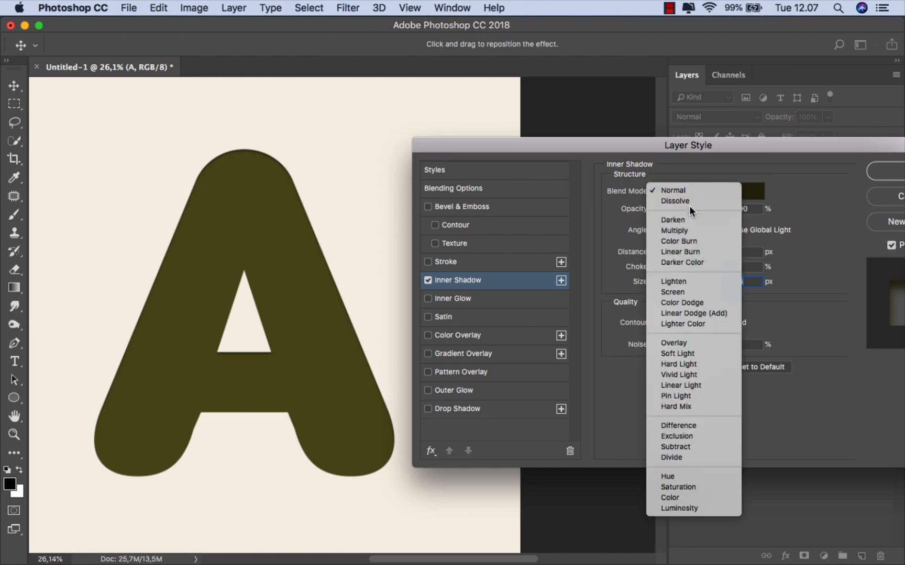
pyautogui.click(689, 231)
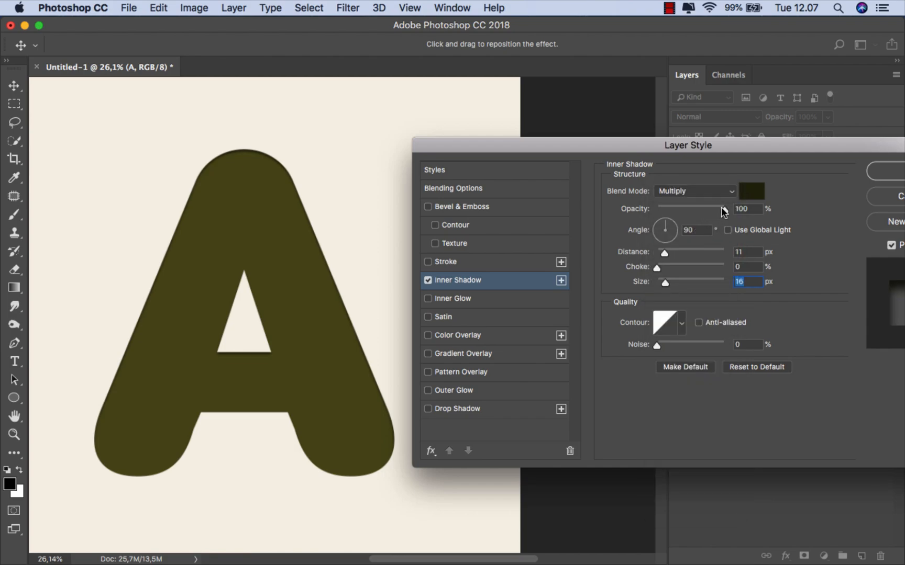
pyautogui.moveTo(723, 211); pyautogui.dragTo(697, 208)
pyautogui.moveTo(657, 346); pyautogui.dragTo(660, 350)
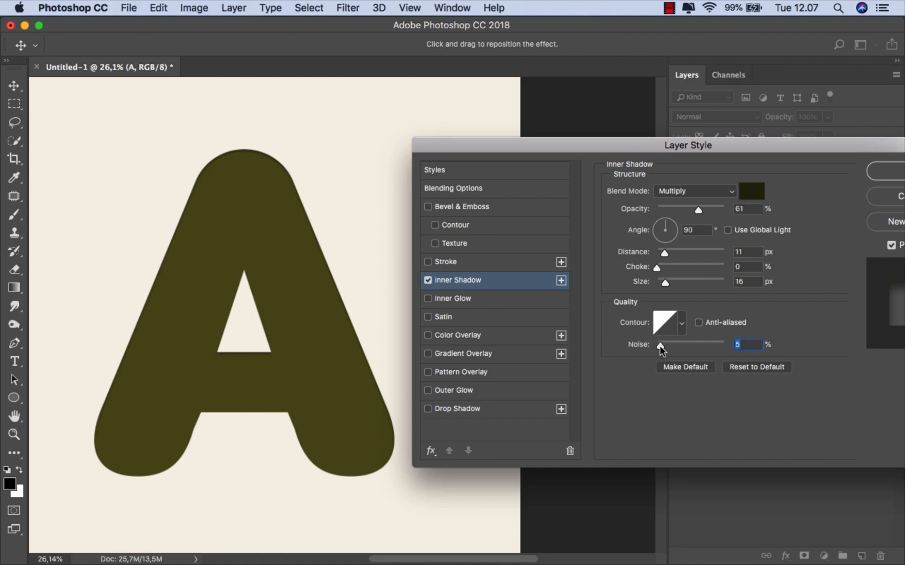
pyautogui.scroll(5, 245, 155)
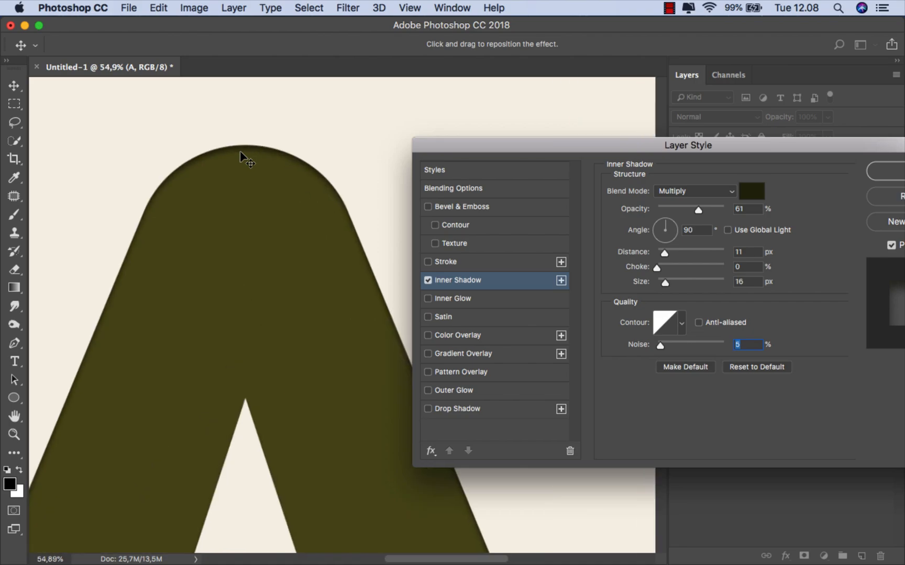
pyautogui.click(427, 280)
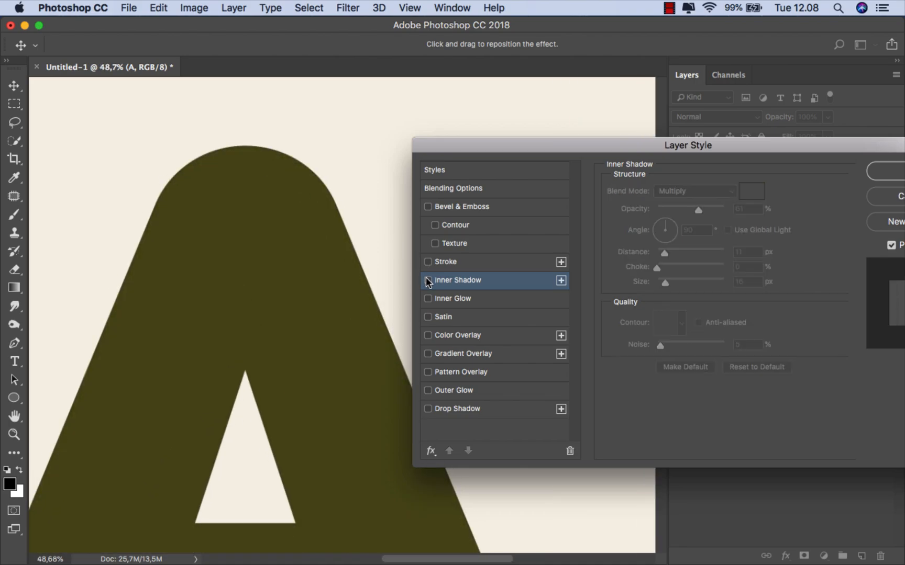
pyautogui.click(428, 280)
pyautogui.scroll(-5, 269, 259)
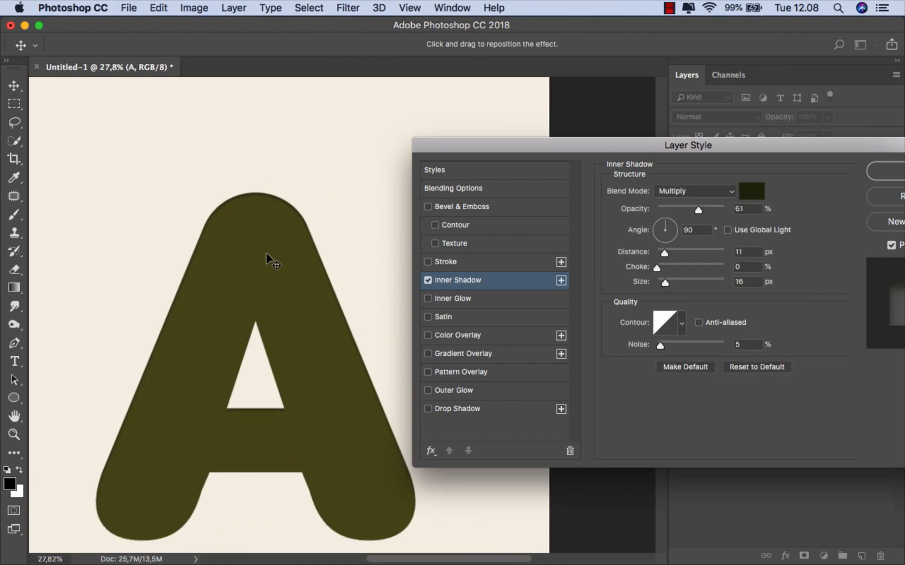
pyautogui.scroll(-1, 267, 255)
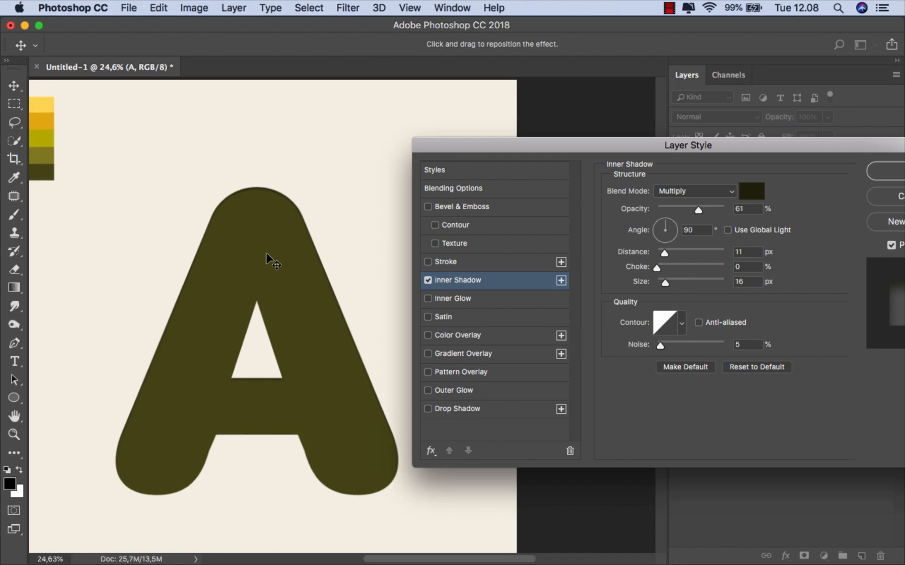
# - Add a Bevel & Emboss effect to the letter with the Outer Bevel style, 74% depth and 27 px size
pyautogui.click(439, 204)
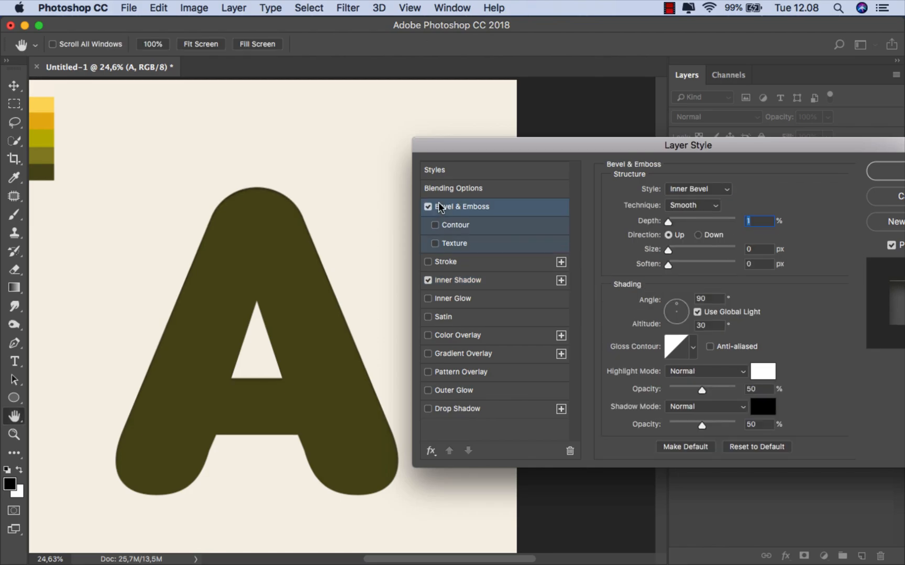
pyautogui.click(690, 188)
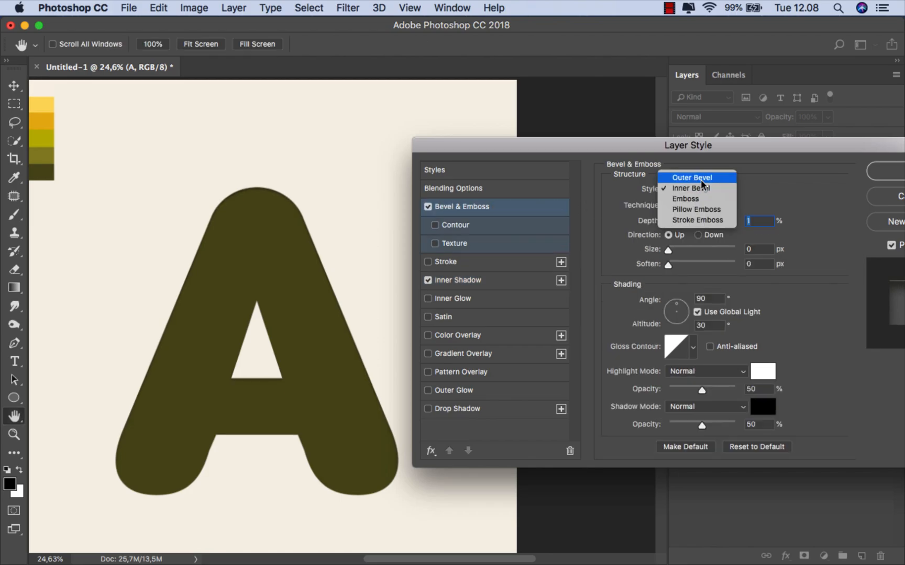
pyautogui.click(701, 179)
pyautogui.click(682, 220)
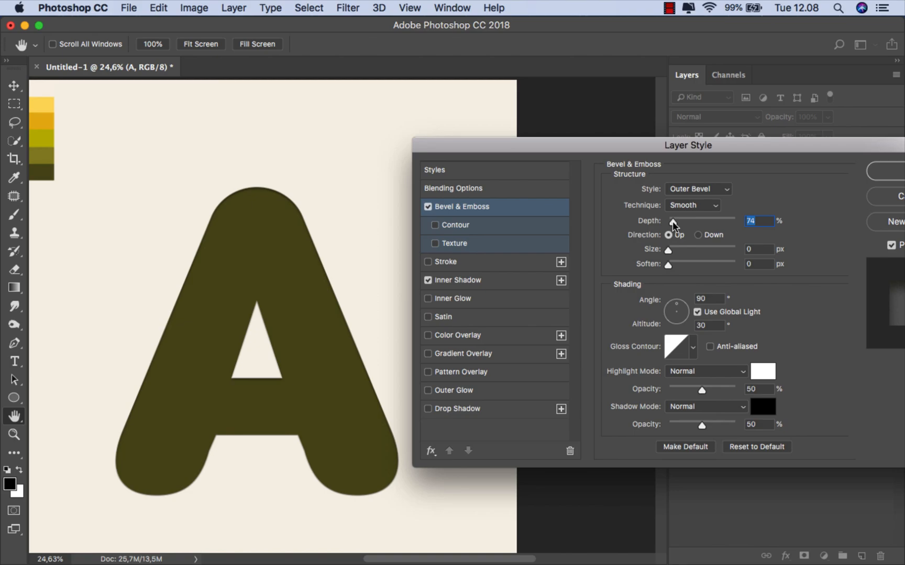
pyautogui.moveTo(668, 250)
pyautogui.mouseDown()
pyautogui.moveTo(690, 249)
pyautogui.moveTo(679, 251)
pyautogui.mouseUp()
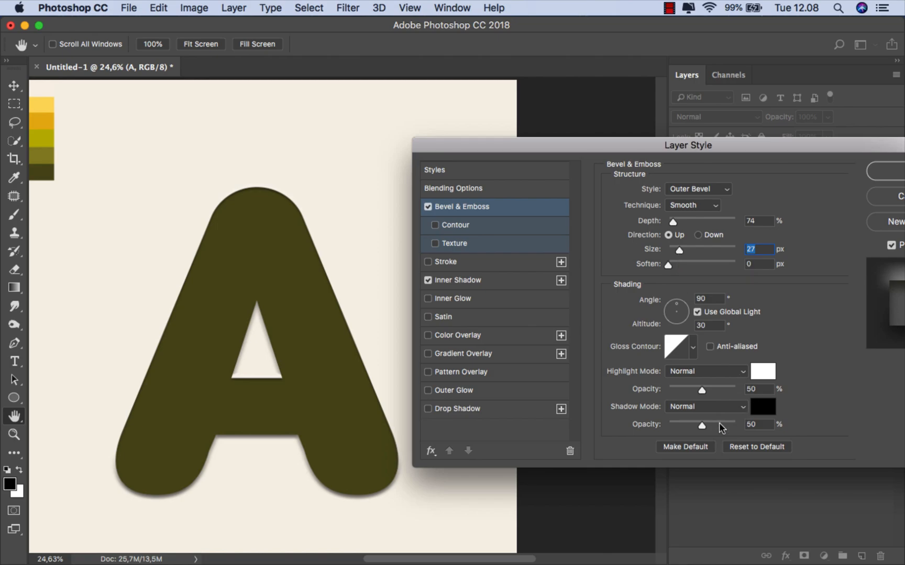
# - Set the bevel's shadow opacity to 5%, apply the layer style, and compare the letter with and without its effects
pyautogui.moveTo(700, 425); pyautogui.dragTo(672, 428)
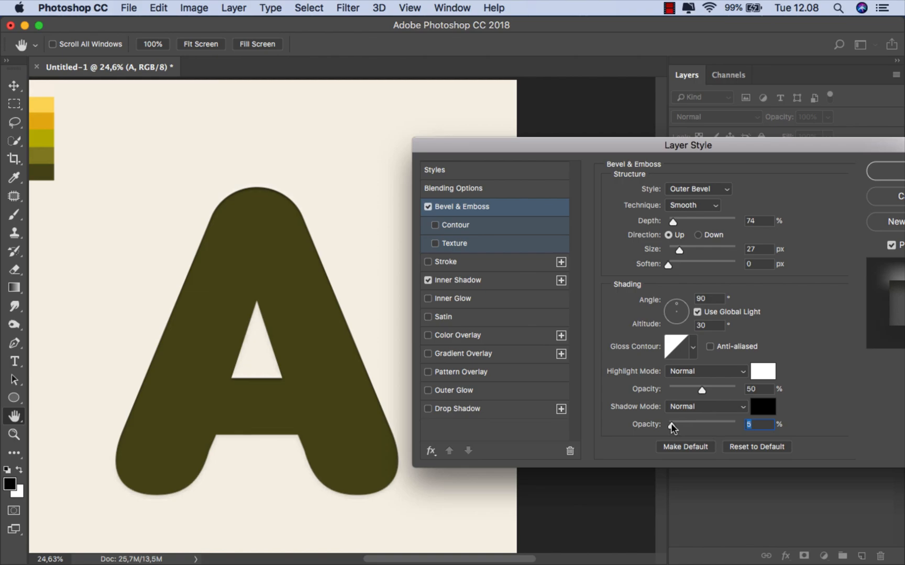
pyautogui.click(429, 207)
pyautogui.click(428, 208)
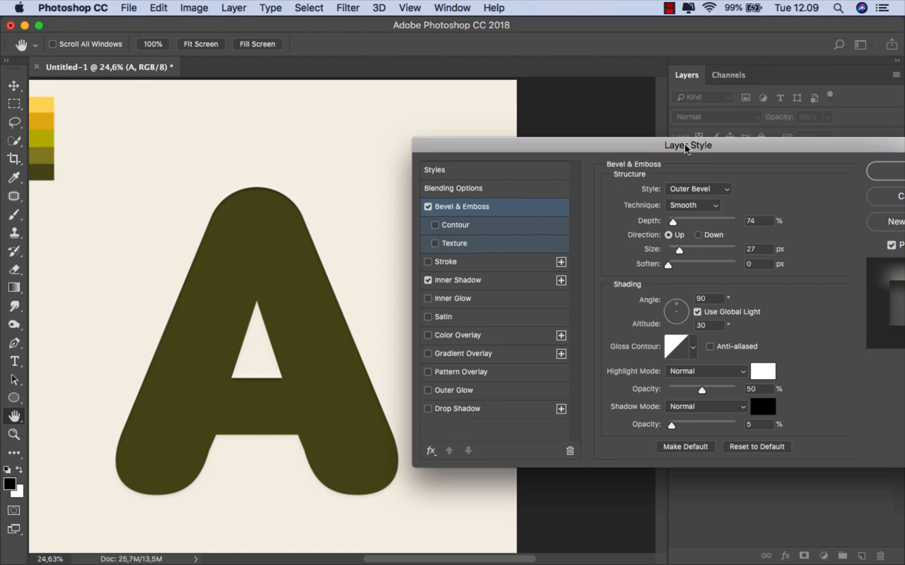
pyautogui.moveTo(684, 145); pyautogui.dragTo(617, 141)
pyautogui.click(805, 179)
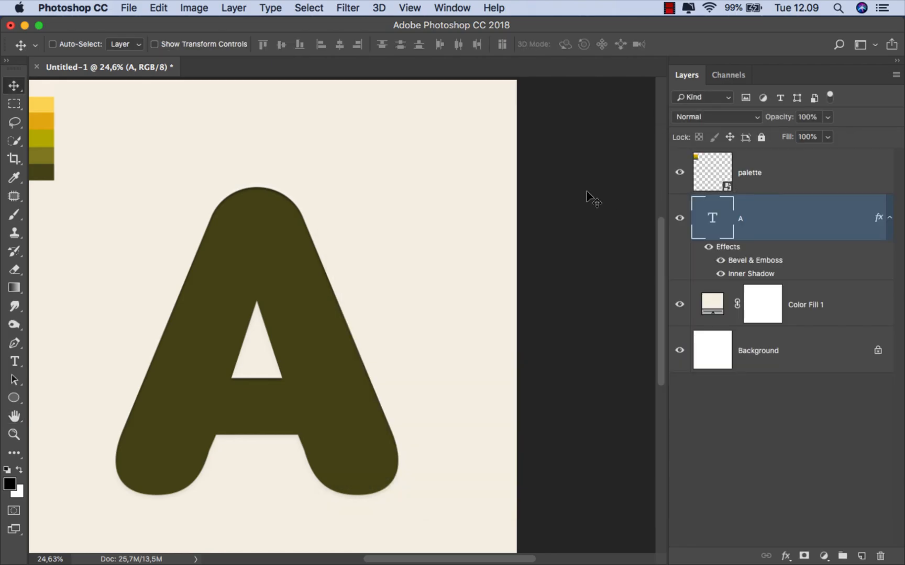
pyautogui.scroll(-2, 589, 198)
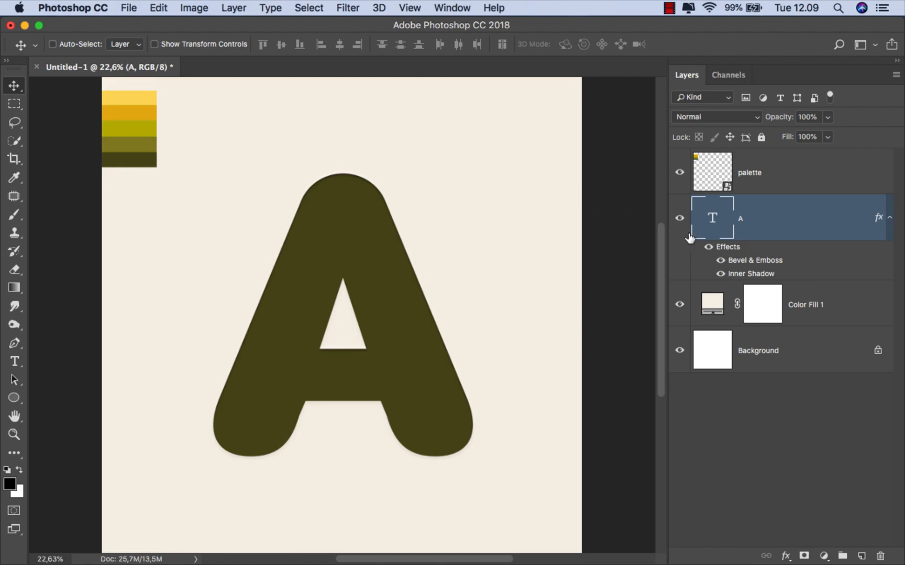
pyautogui.click(707, 248)
pyautogui.click(708, 248)
pyautogui.click(708, 248)
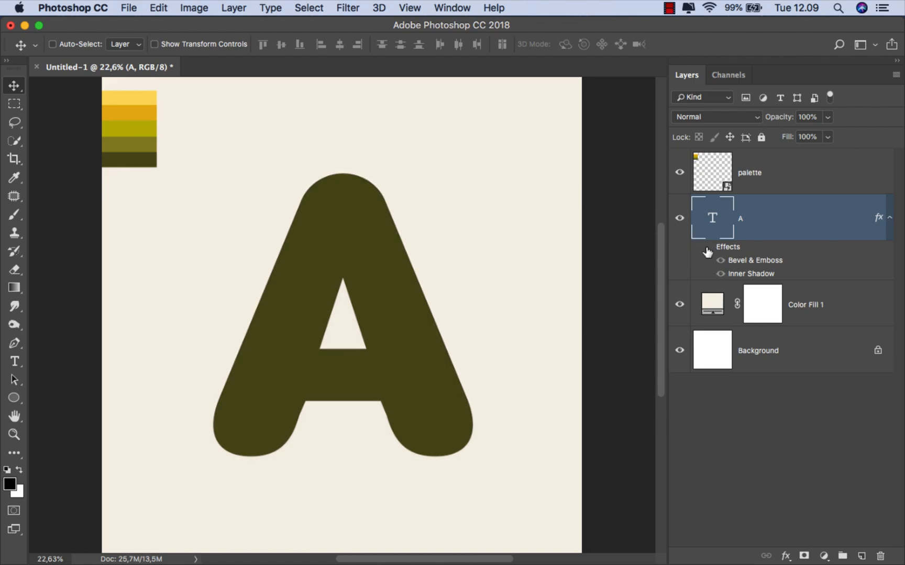
pyautogui.click(707, 249)
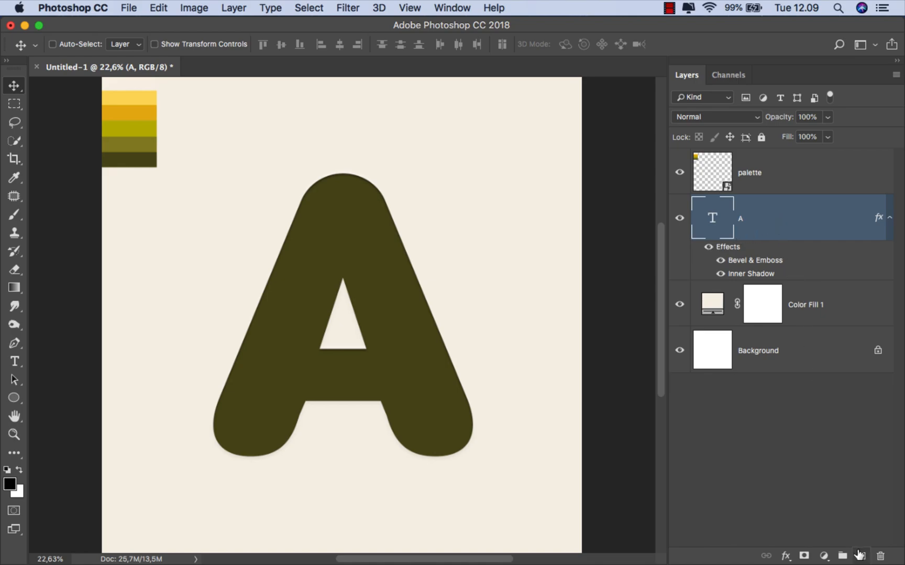
# - Create a new empty layer above the letter A and clip it to the letter with a clipping mask
pyautogui.click(861, 556)
pyautogui.rightClick(782, 210)
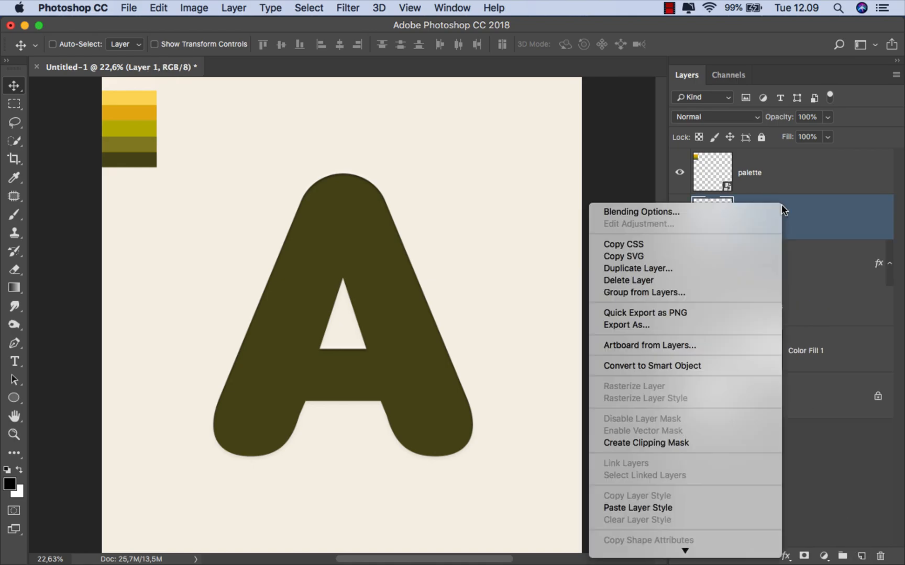
pyautogui.click(702, 443)
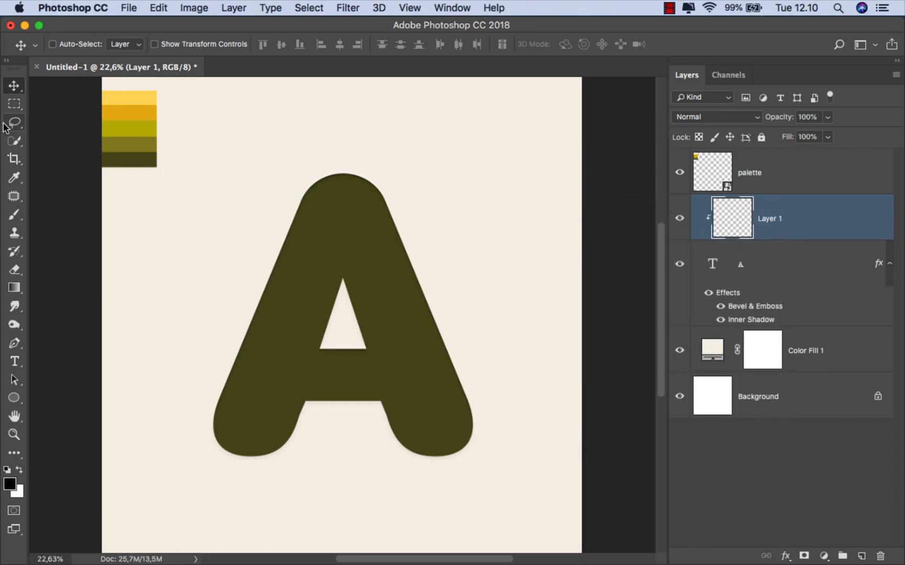
# - Lasso a jagged area over the top of the letter A and give it a solid colour fill in the palette's light yellow, fdd85d
pyautogui.moveTo(15, 123); pyautogui.dragTo(51, 128)
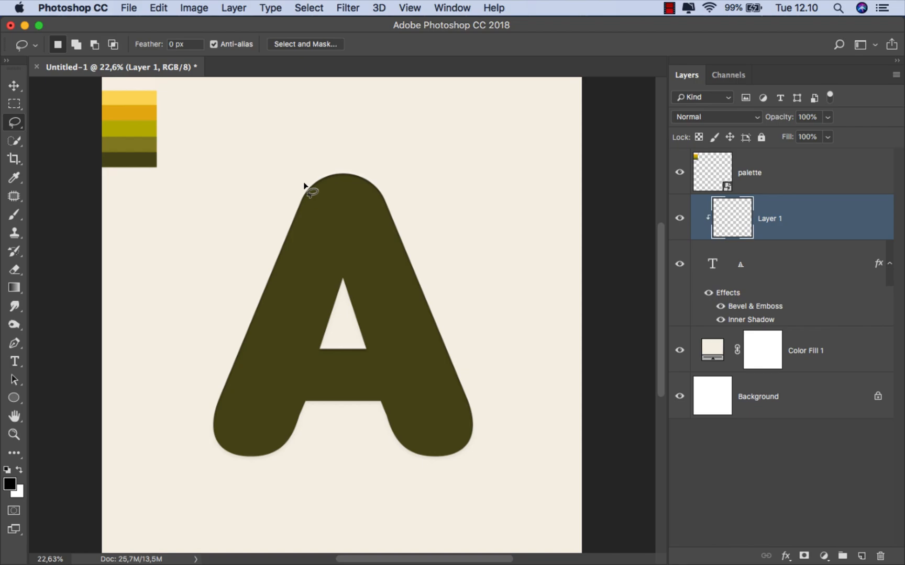
pyautogui.moveTo(304, 184)
pyautogui.mouseDown()
pyautogui.moveTo(347, 199)
pyautogui.moveTo(299, 204)
pyautogui.moveTo(318, 218)
pyautogui.moveTo(304, 227)
pyautogui.moveTo(382, 232)
pyautogui.moveTo(361, 239)
pyautogui.moveTo(375, 242)
pyautogui.moveTo(366, 248)
pyautogui.moveTo(430, 245)
pyautogui.moveTo(399, 181)
pyautogui.moveTo(373, 164)
pyautogui.moveTo(317, 157)
pyautogui.mouseUp()
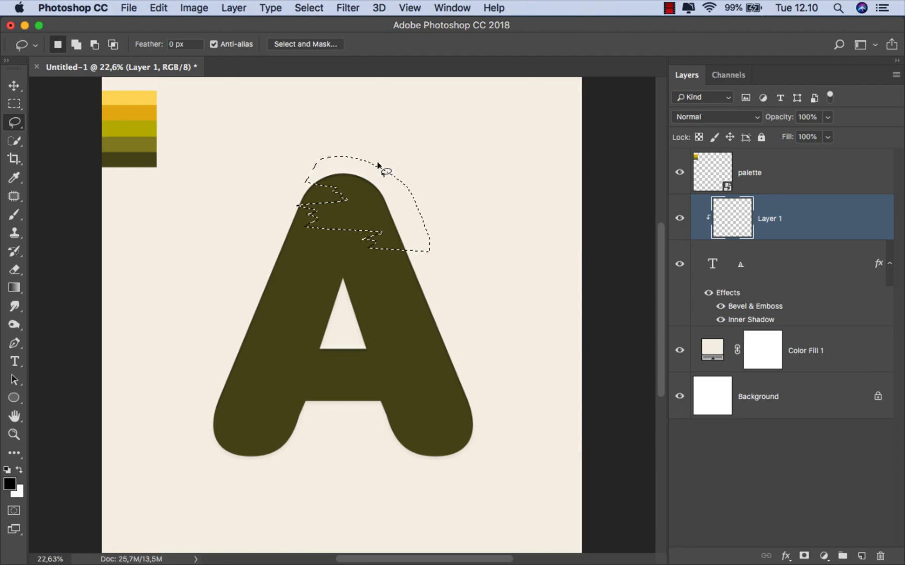
pyautogui.click(824, 556)
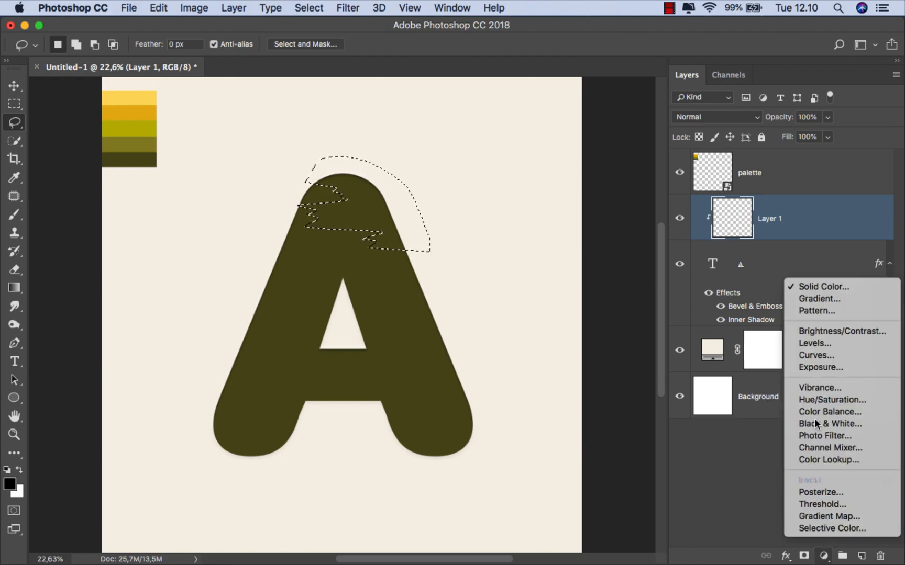
pyautogui.click(826, 286)
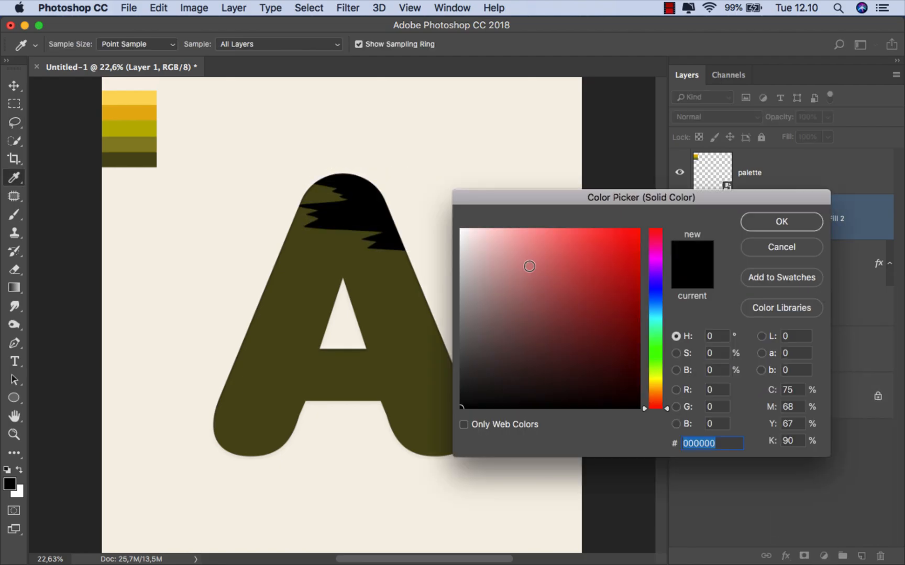
pyautogui.click(137, 98)
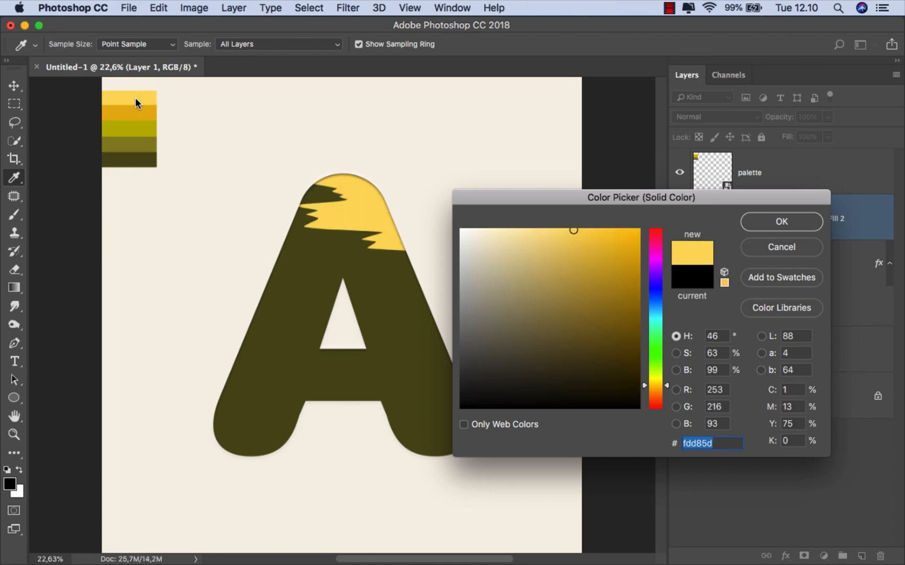
pyautogui.click(788, 229)
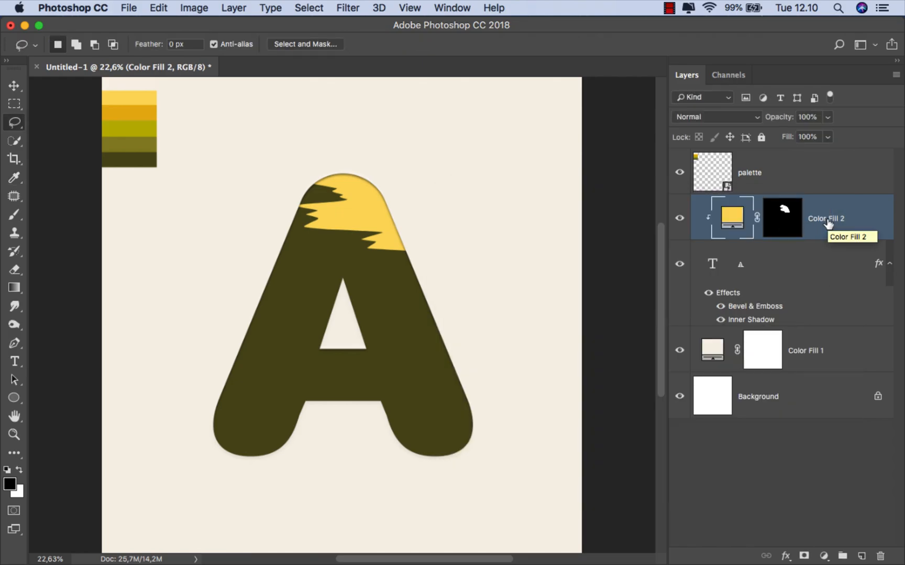
# - Add a new clipped layer directly above the letter layer and lasso a larger jagged area extending below the light yellow shape
pyautogui.click(817, 259)
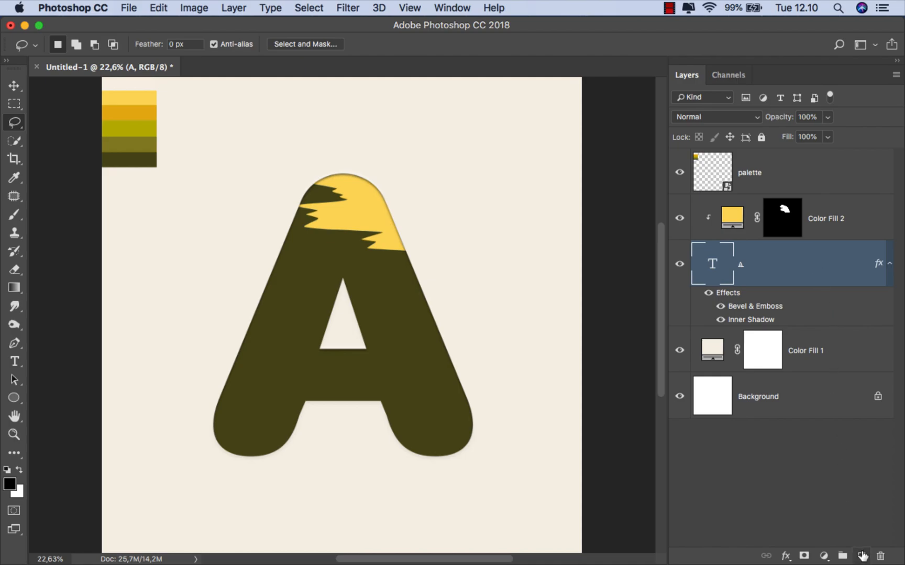
pyautogui.click(861, 555)
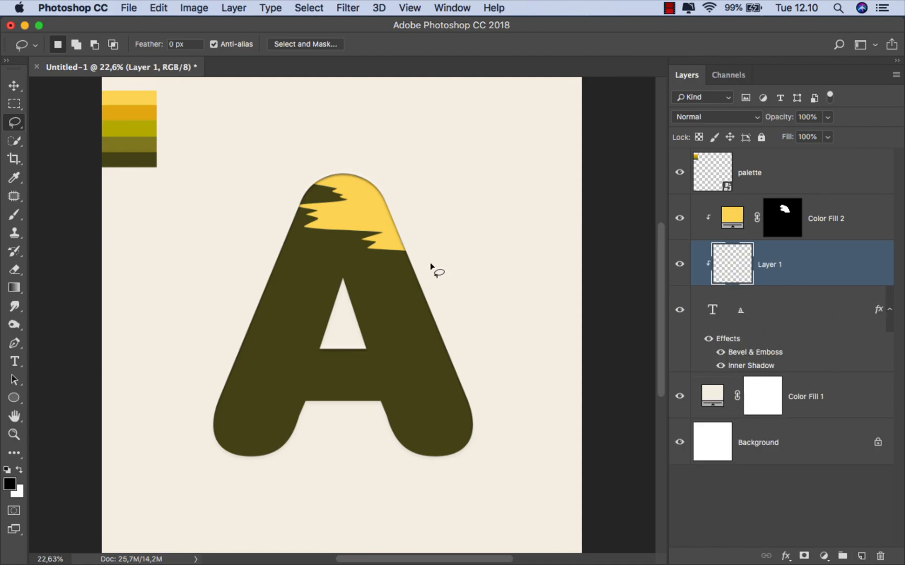
pyautogui.click(15, 123)
pyautogui.click(45, 124)
pyautogui.moveTo(313, 191)
pyautogui.mouseDown()
pyautogui.moveTo(282, 198)
pyautogui.moveTo(260, 223)
pyautogui.moveTo(274, 238)
pyautogui.moveTo(321, 251)
pyautogui.moveTo(312, 266)
pyautogui.moveTo(452, 283)
pyautogui.moveTo(430, 195)
pyautogui.moveTo(359, 148)
pyautogui.moveTo(309, 162)
pyautogui.mouseUp()
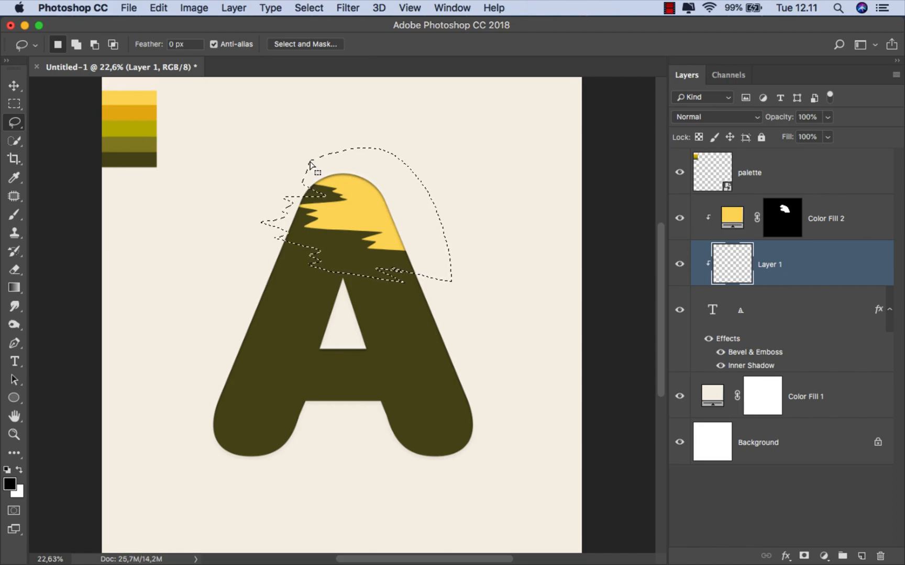
# - Give the selected area a solid colour fill sampled from the palette's orange swatch
pyautogui.click(823, 556)
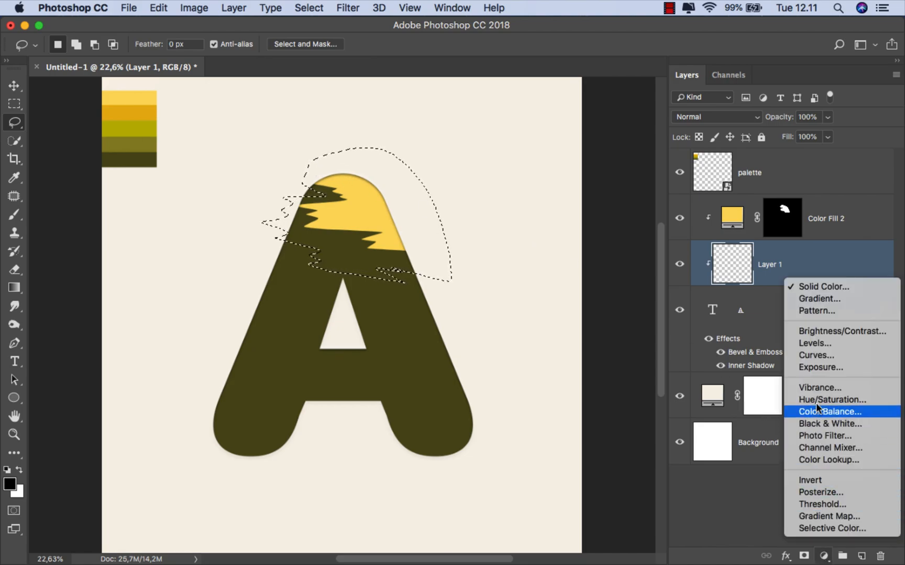
pyautogui.click(820, 287)
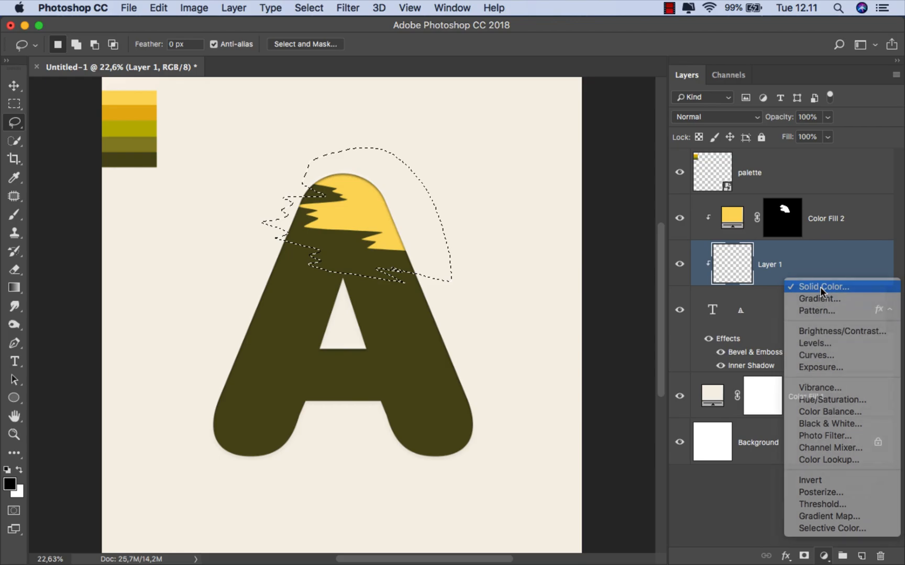
pyautogui.click(131, 113)
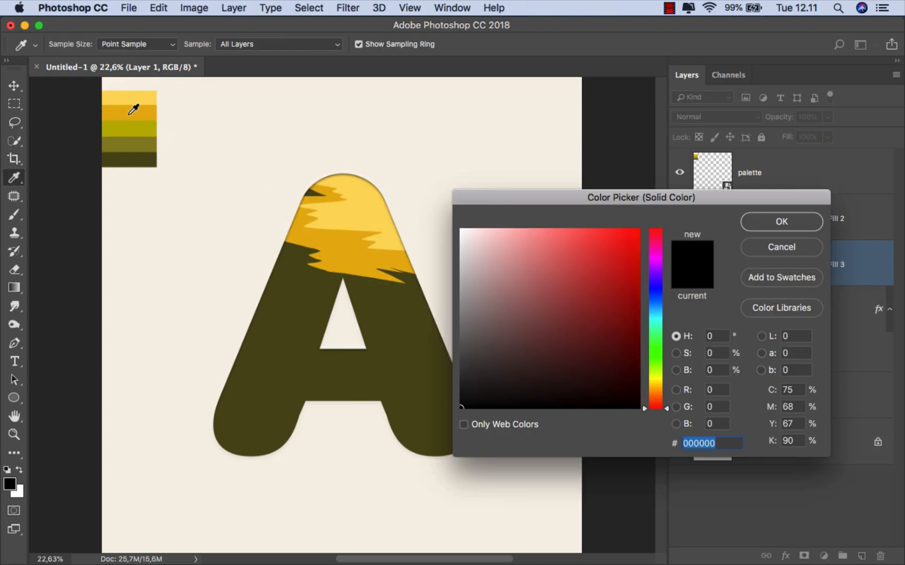
pyautogui.click(771, 223)
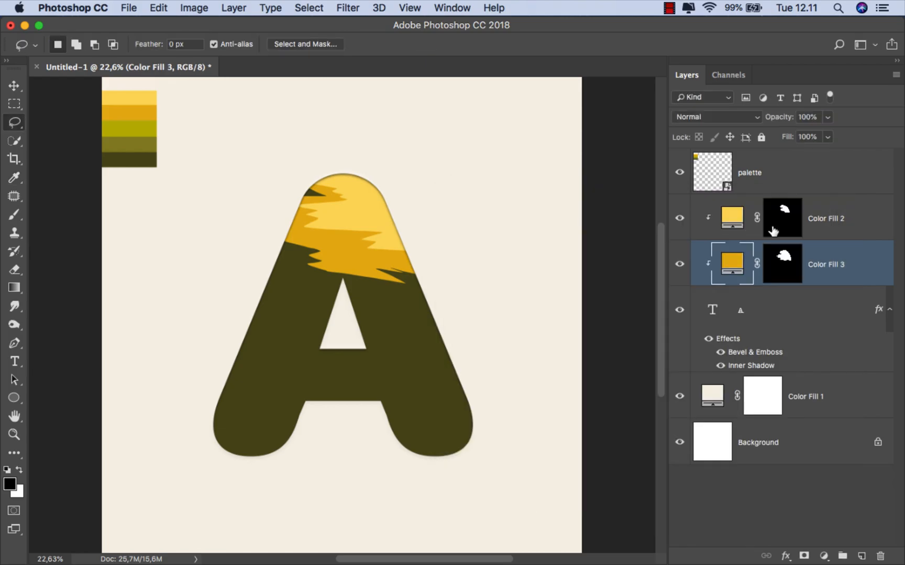
# - Reveal an extra jagged orange stripe below the first by lassoing it, painting white on the fill's mask with a 236 px hard round brush, and deselecting
pyautogui.click(778, 263)
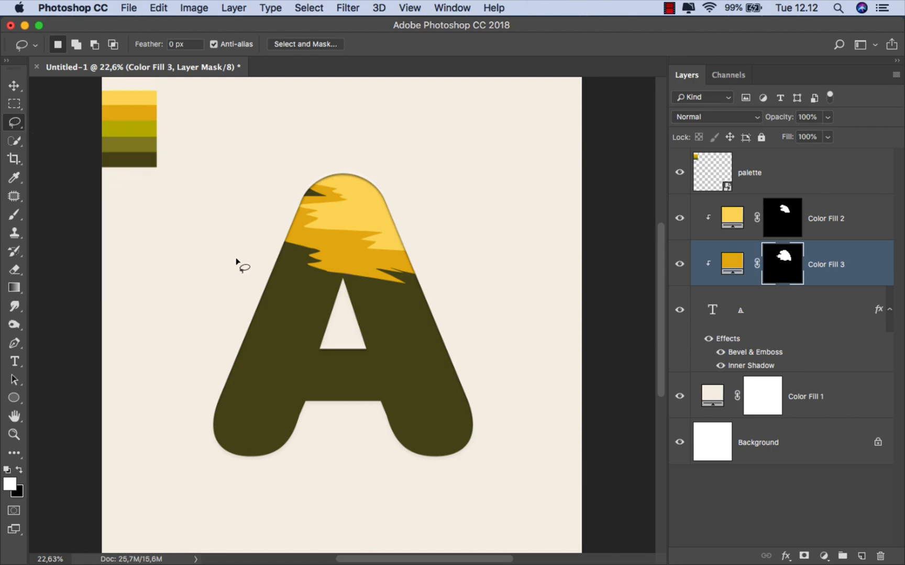
pyautogui.moveTo(270, 264)
pyautogui.mouseDown()
pyautogui.moveTo(393, 313)
pyautogui.moveTo(306, 314)
pyautogui.moveTo(234, 275)
pyautogui.mouseUp()
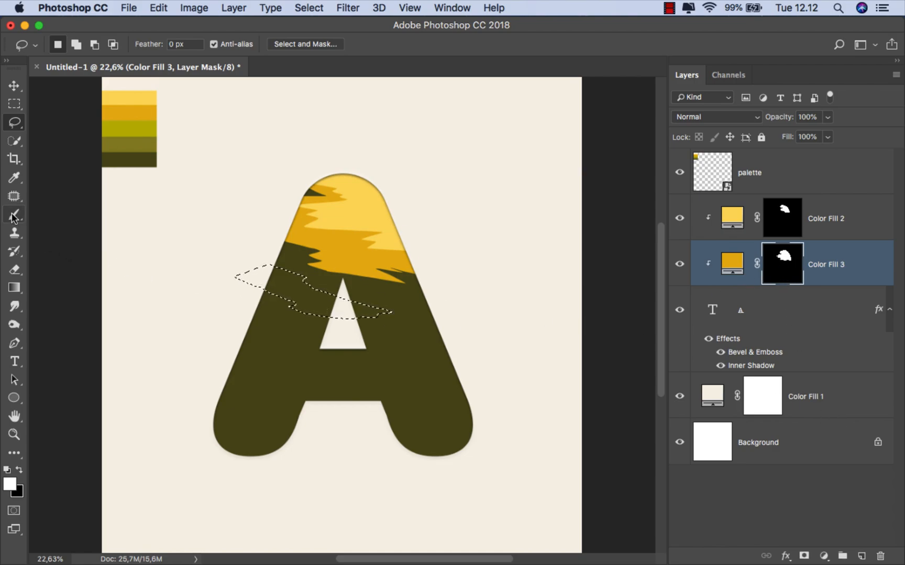
pyautogui.moveTo(14, 214); pyautogui.dragTo(55, 215)
pyautogui.rightClick(158, 222)
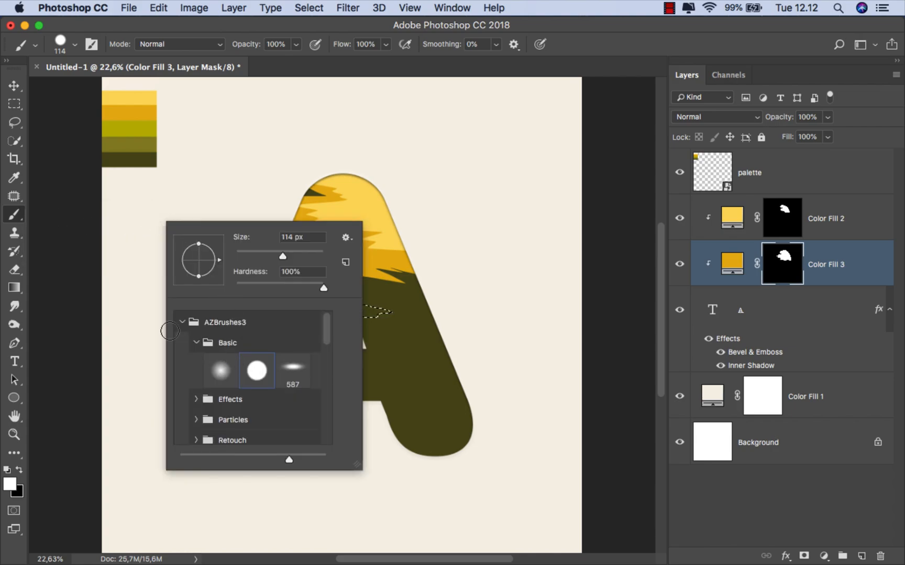
pyautogui.click(78, 295)
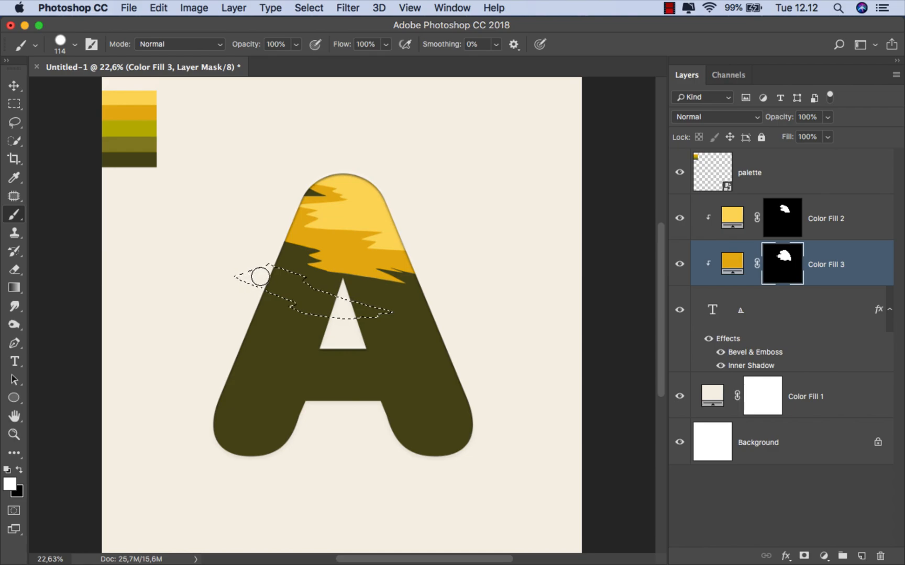
pyautogui.moveTo(262, 280)
pyautogui.keyDown('ctrl'); pyautogui.keyDown('alt'); pyautogui.mouseDown()
pyautogui.moveTo(289, 294)
pyautogui.moveTo(309, 279)
pyautogui.moveTo(341, 315)
pyautogui.moveTo(378, 306)
pyautogui.moveTo(389, 316)
pyautogui.moveTo(292, 292)
pyautogui.moveTo(282, 274)
pyautogui.moveTo(400, 309)
pyautogui.mouseUp(); pyautogui.keyUp('alt'); pyautogui.keyUp('ctrl')
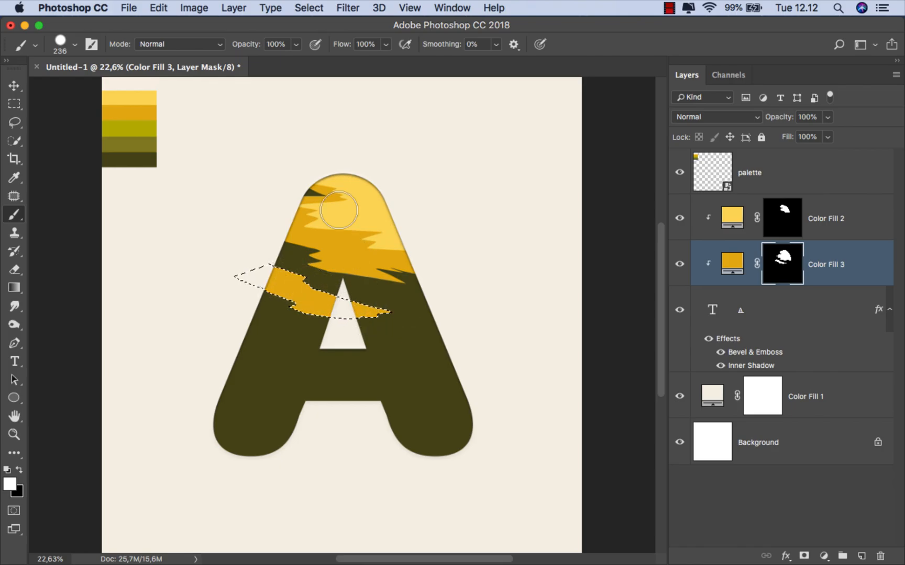
pyautogui.click(308, 9)
pyautogui.click(322, 38)
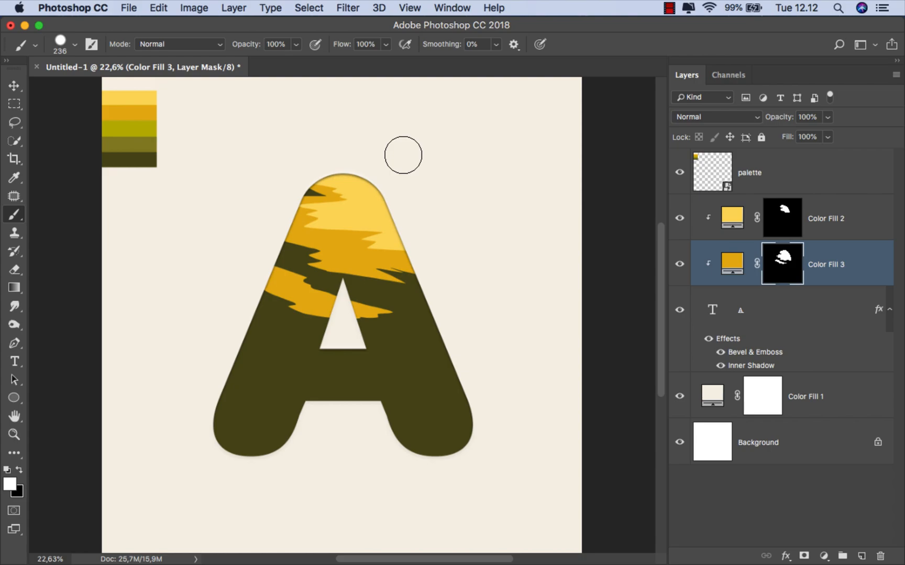
# - Add a new clipped layer directly above the letter layer and lasso a jagged area covering the letter's upper half down to the crossbar
pyautogui.click(827, 266)
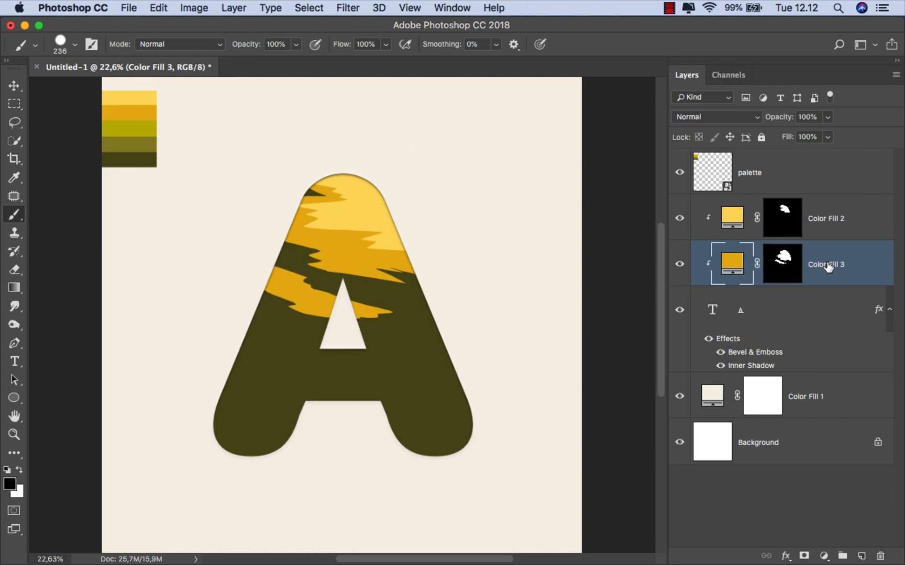
pyautogui.press('v')
pyautogui.click(820, 306)
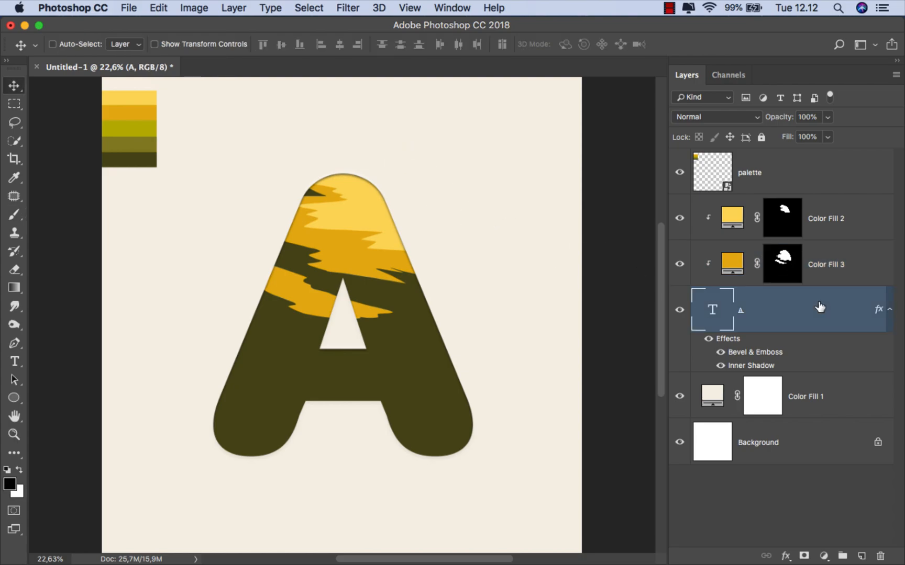
pyautogui.click(861, 556)
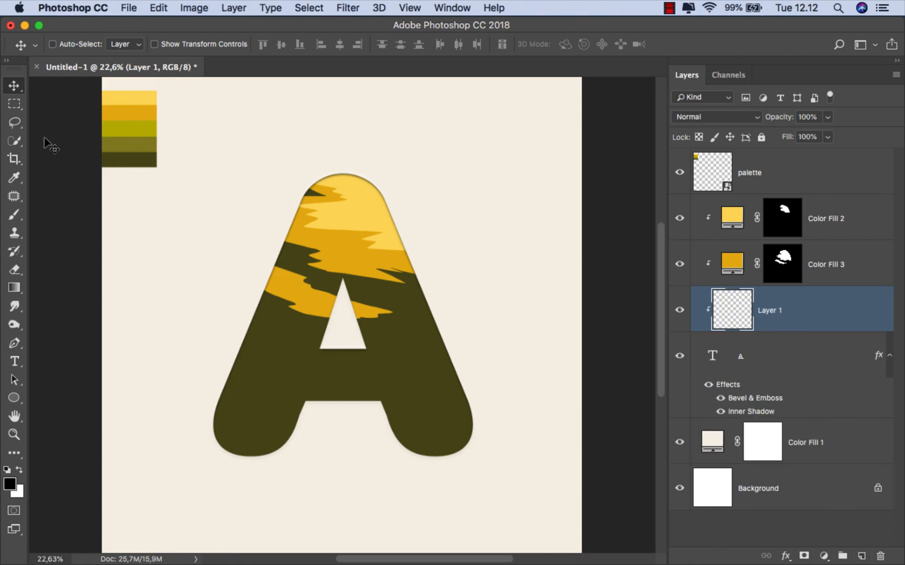
pyautogui.moveTo(14, 122); pyautogui.dragTo(52, 125)
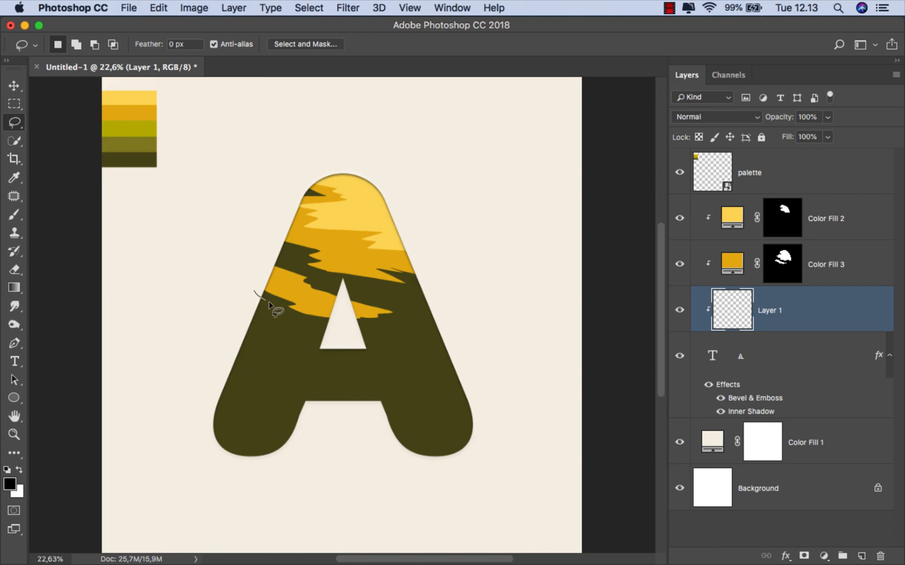
pyautogui.moveTo(271, 319); pyautogui.dragTo(257, 332)
pyautogui.moveTo(354, 348)
pyautogui.mouseDown()
pyautogui.moveTo(417, 335)
pyautogui.moveTo(407, 307)
pyautogui.moveTo(375, 288)
pyautogui.moveTo(466, 302)
pyautogui.moveTo(460, 237)
pyautogui.moveTo(420, 159)
pyautogui.moveTo(364, 138)
pyautogui.moveTo(292, 162)
pyautogui.moveTo(258, 199)
pyautogui.mouseUp()
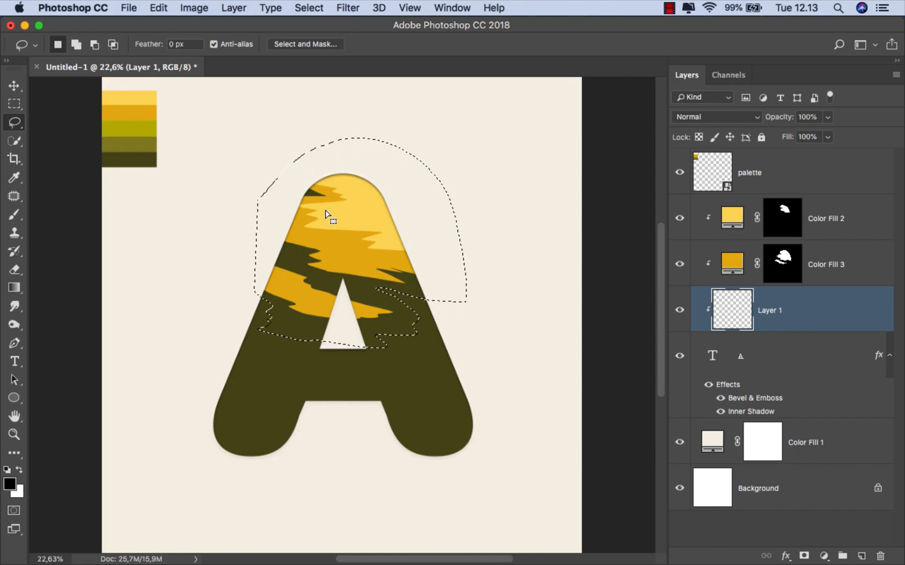
# - Give the selected upper-half area a solid colour fill in the palette's bright olive green, bbb300
pyautogui.click(823, 556)
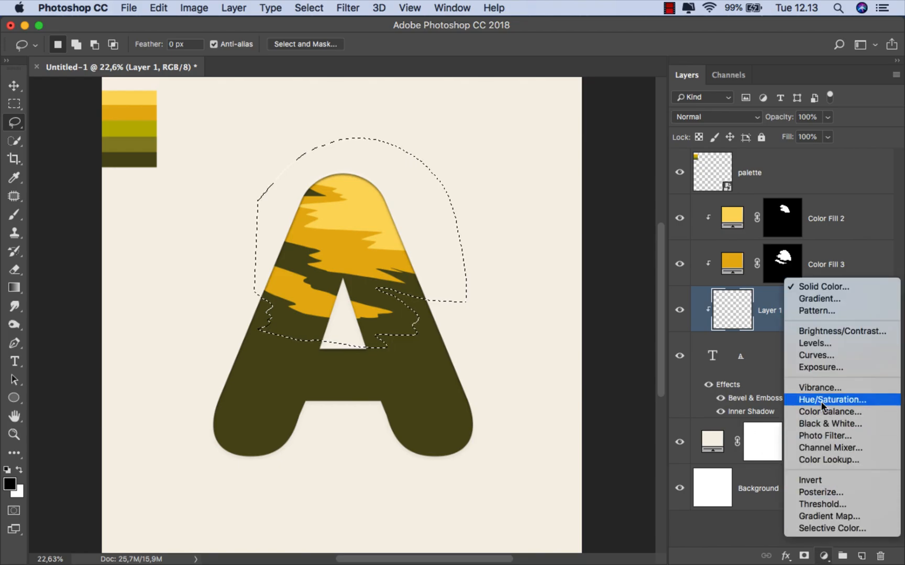
pyautogui.click(828, 285)
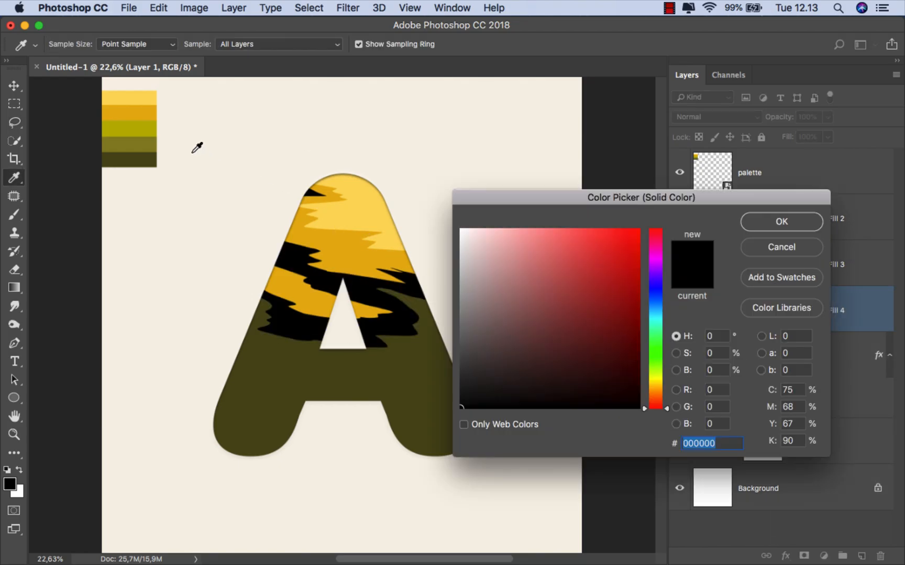
pyautogui.click(140, 128)
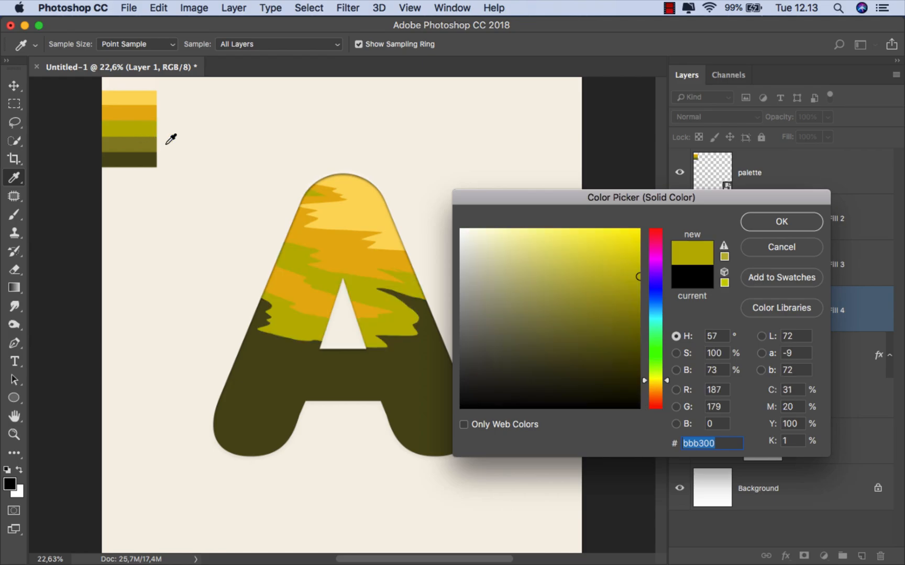
pyautogui.click(795, 225)
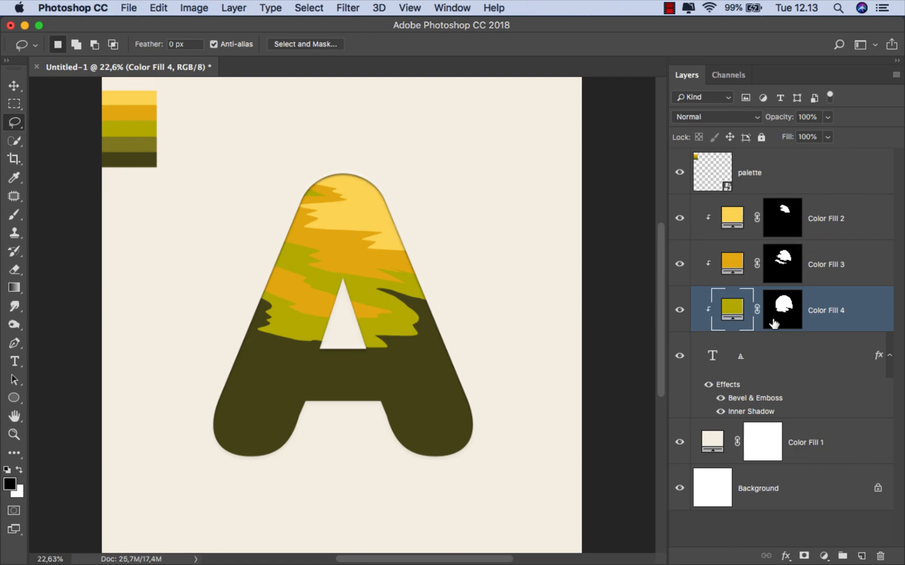
# - Reveal a tapered green stripe from the crossbar across the right leg by lassoing it, painting white on the green fill's mask, and deselecting
pyautogui.click(788, 314)
pyautogui.press('x')
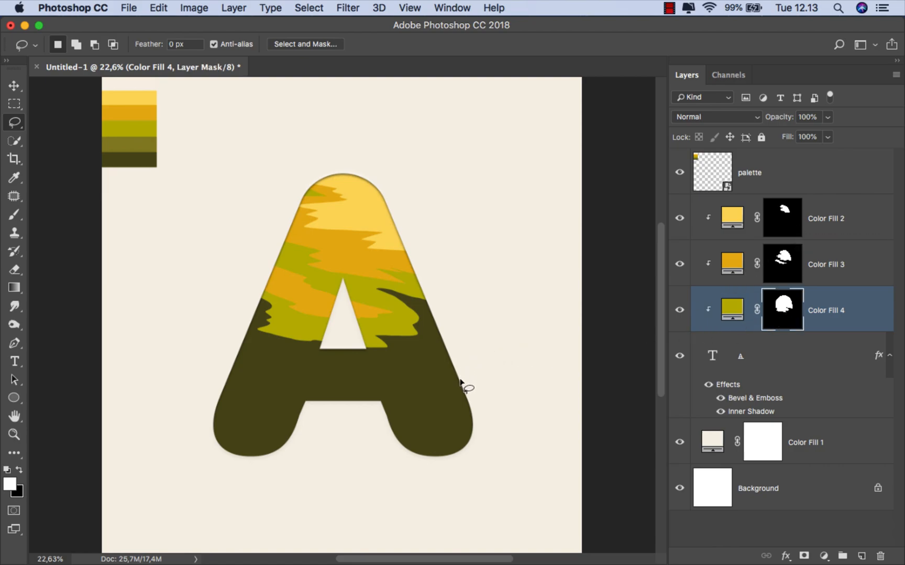
pyautogui.moveTo(479, 383)
pyautogui.mouseDown()
pyautogui.moveTo(398, 371)
pyautogui.moveTo(490, 414)
pyautogui.moveTo(506, 411)
pyautogui.mouseUp()
pyautogui.moveTo(14, 214); pyautogui.dragTo(76, 219)
pyautogui.moveTo(341, 367)
pyautogui.mouseDown()
pyautogui.moveTo(455, 381)
pyautogui.moveTo(456, 405)
pyautogui.moveTo(474, 389)
pyautogui.mouseUp()
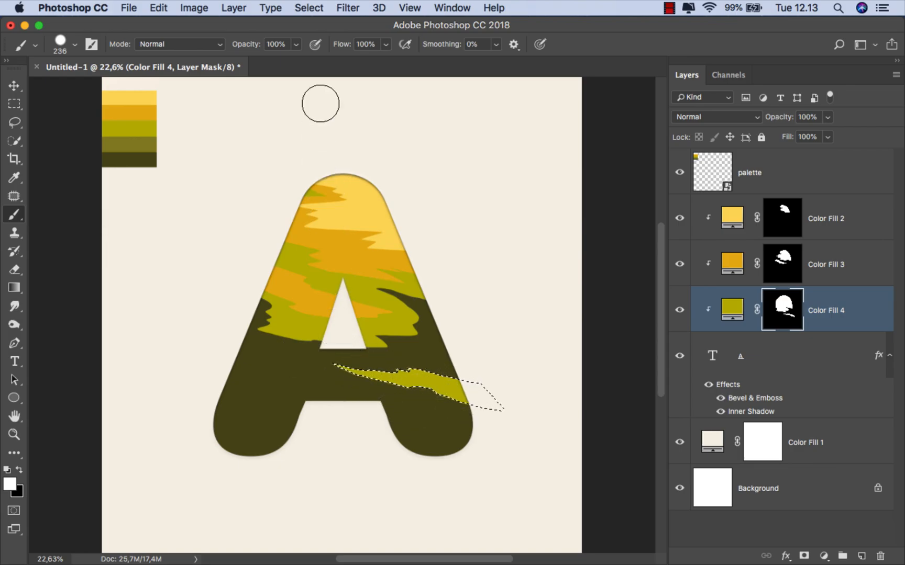
pyautogui.click(309, 8)
pyautogui.click(315, 36)
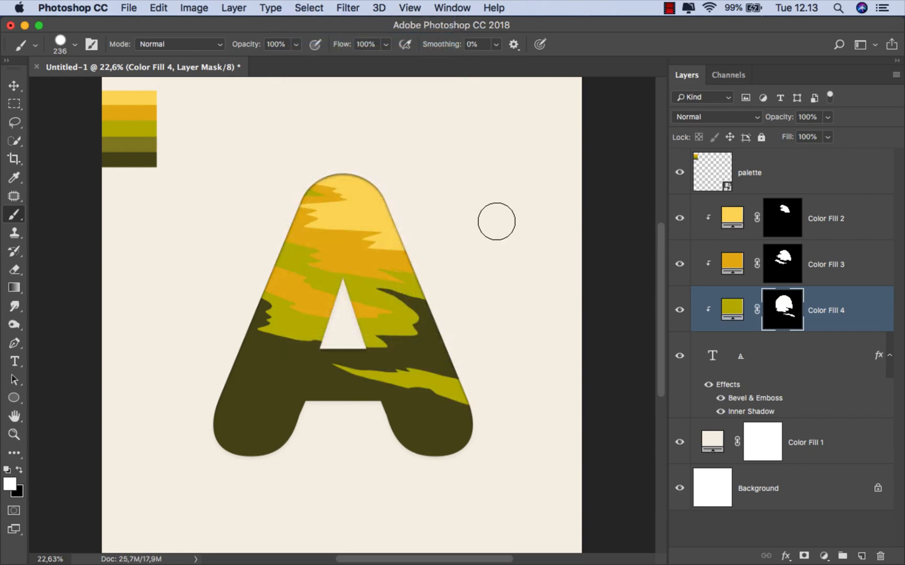
# - Add a new clipped layer directly above the letter layer and lasso a jagged area covering the letter down past the crossbar
pyautogui.click(821, 322)
pyautogui.press('v')
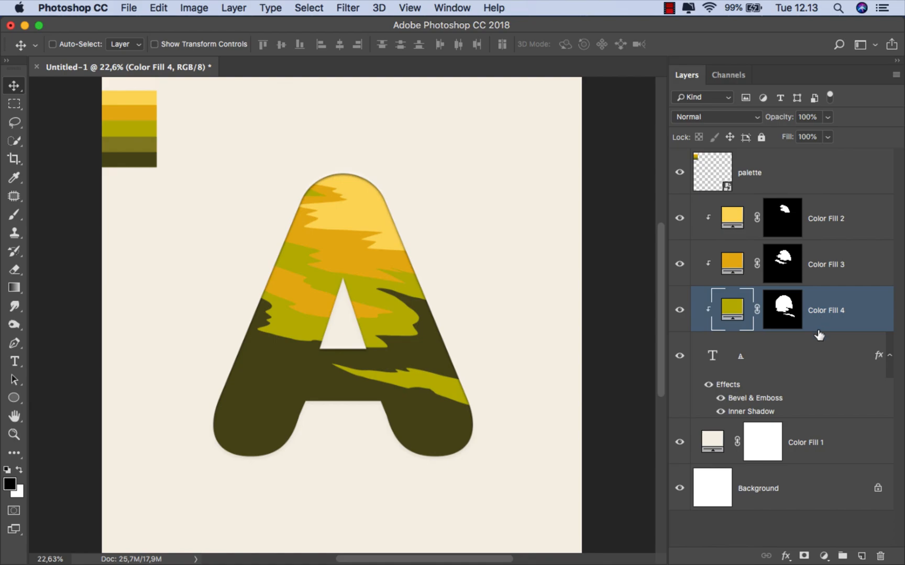
pyautogui.click(829, 373)
pyautogui.click(861, 556)
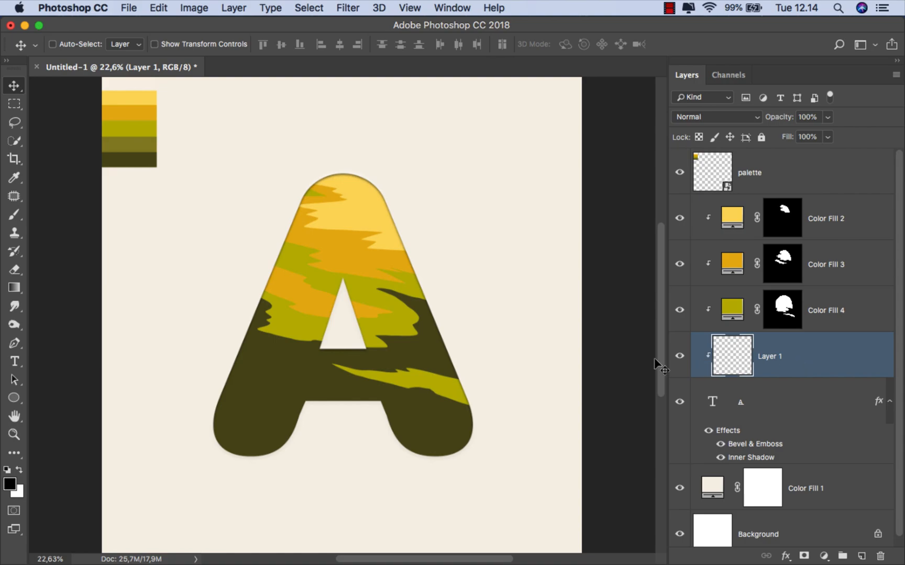
pyautogui.click(22, 122)
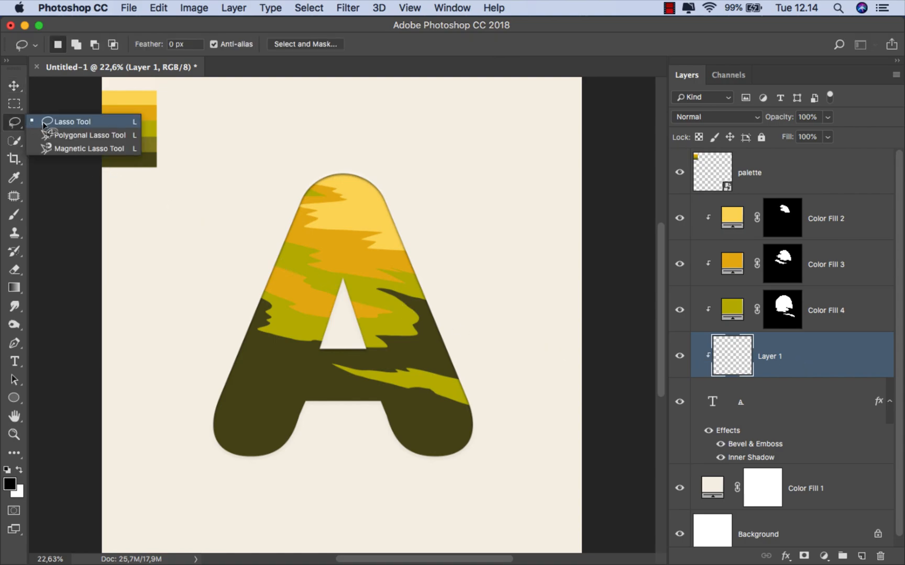
pyautogui.click(44, 124)
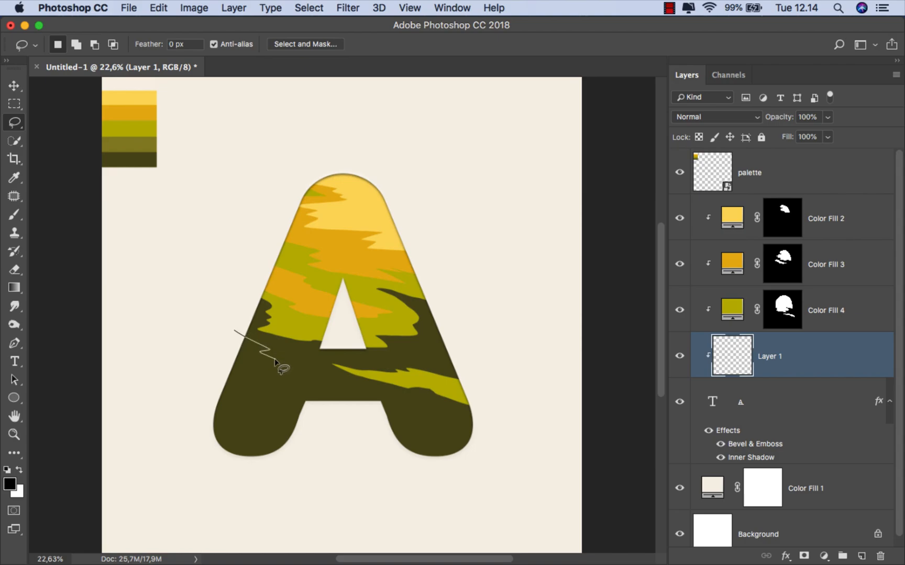
pyautogui.moveTo(268, 368)
pyautogui.mouseDown()
pyautogui.moveTo(235, 387)
pyautogui.moveTo(246, 396)
pyautogui.moveTo(239, 406)
pyautogui.moveTo(290, 395)
pyautogui.mouseUp()
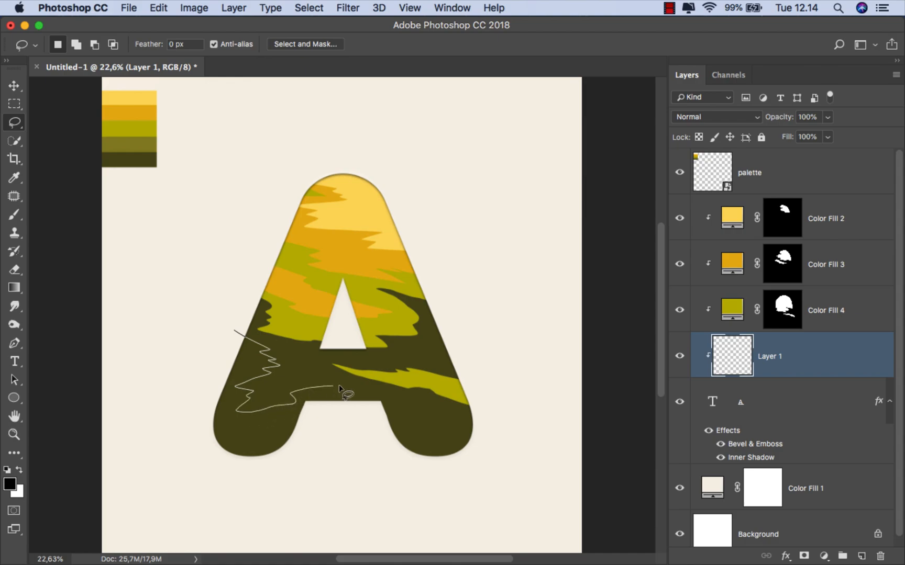
pyautogui.moveTo(363, 394)
pyautogui.mouseDown()
pyautogui.moveTo(424, 404)
pyautogui.moveTo(423, 422)
pyautogui.moveTo(489, 427)
pyautogui.moveTo(492, 413)
pyautogui.moveTo(490, 351)
pyautogui.moveTo(409, 181)
pyautogui.moveTo(366, 151)
pyautogui.moveTo(302, 145)
pyautogui.moveTo(236, 256)
pyautogui.mouseUp()
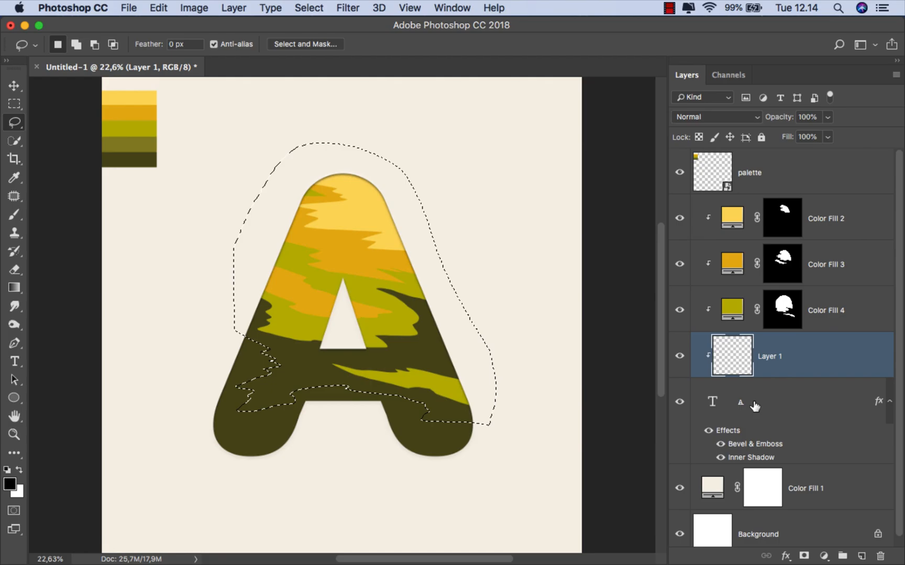
# - Give the selected area a solid colour fill in the palette's medium olive, 898021
pyautogui.click(823, 556)
pyautogui.click(825, 287)
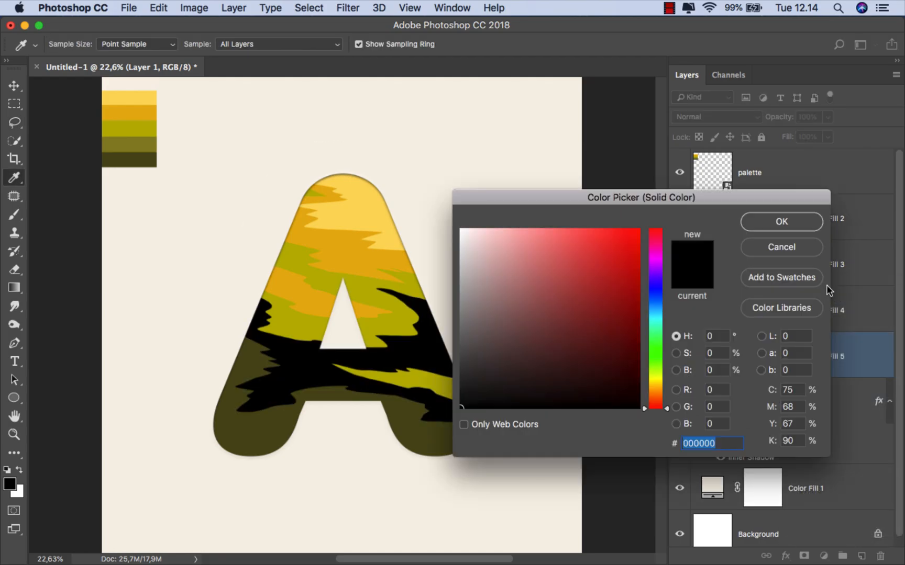
pyautogui.click(134, 147)
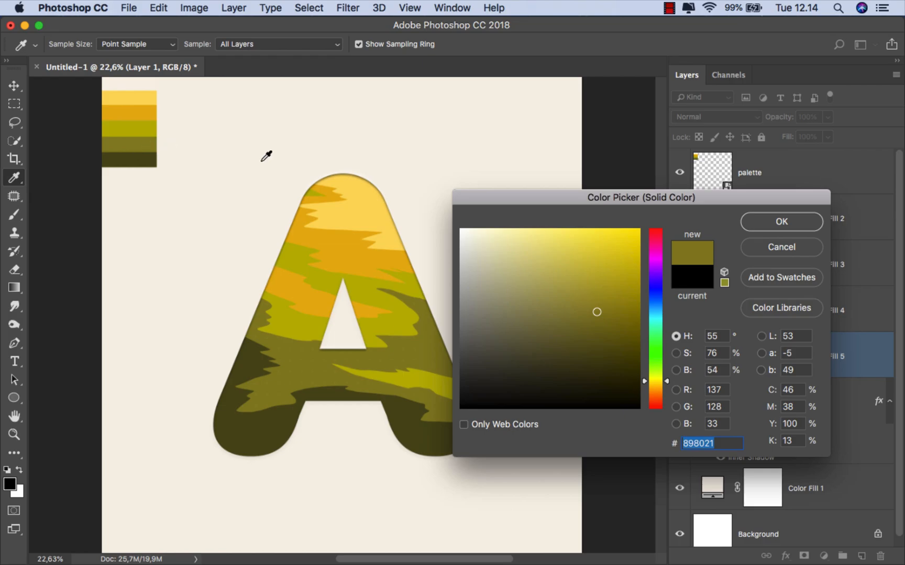
pyautogui.click(776, 224)
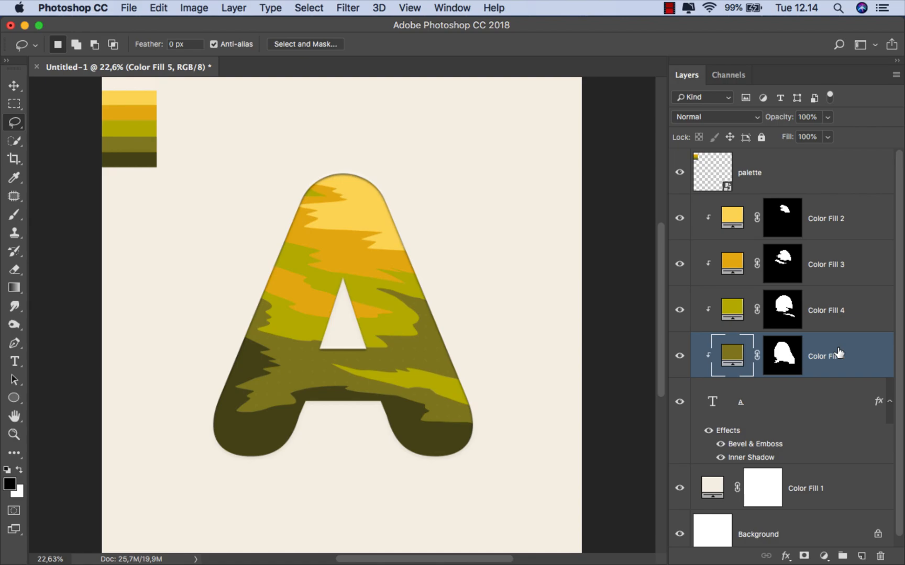
# - Open the blending options of the topmost light yellow fill layer, Color Fill 2
pyautogui.click(833, 220)
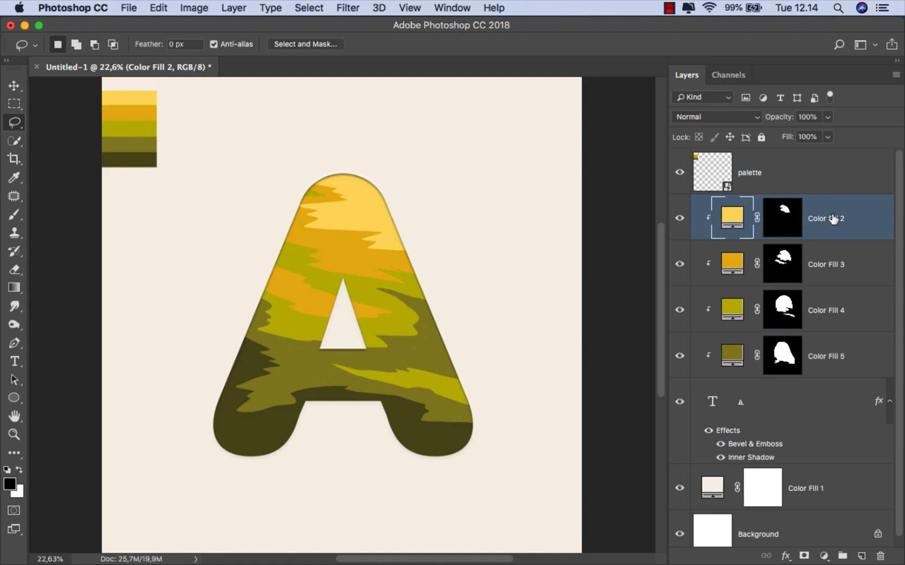
pyautogui.click(680, 217)
pyautogui.click(681, 217)
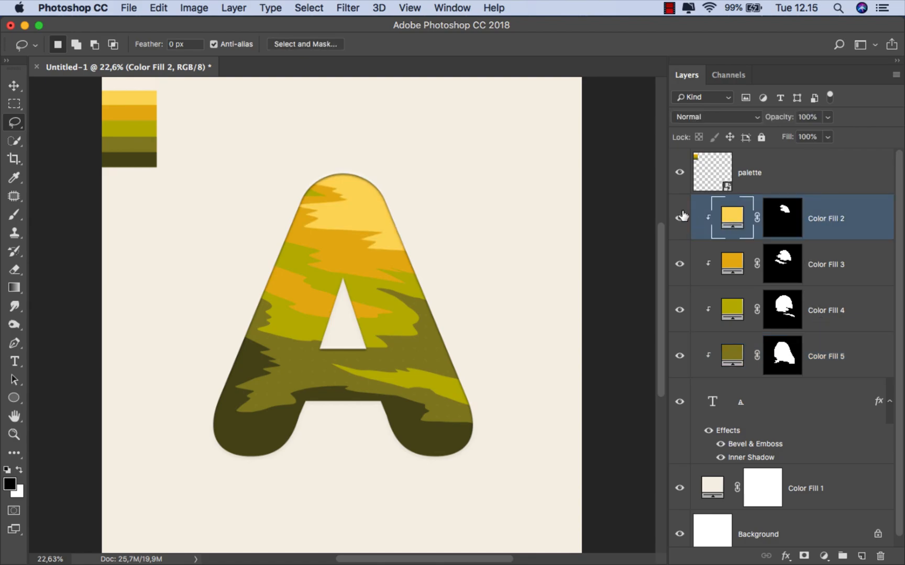
pyautogui.rightClick(829, 210)
pyautogui.click(789, 215)
pyautogui.moveTo(426, 140); pyautogui.dragTo(540, 148)
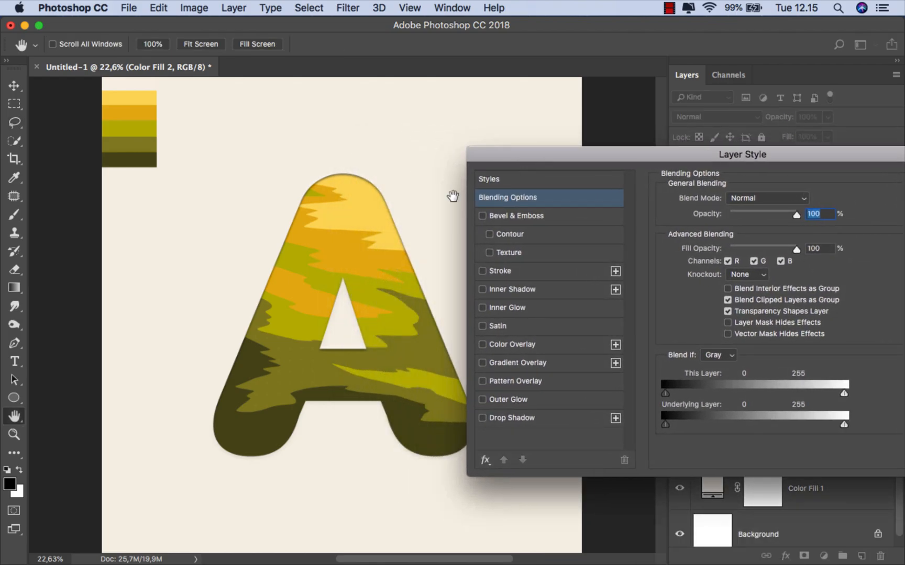
pyautogui.scroll(3, 384, 238)
pyautogui.moveTo(382, 236); pyautogui.dragTo(313, 207)
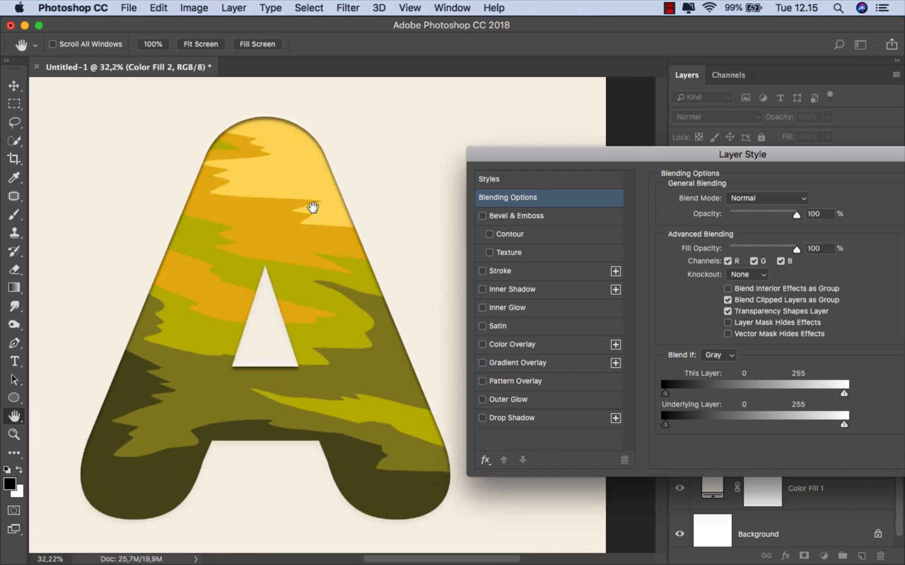
pyautogui.moveTo(500, 148); pyautogui.dragTo(488, 150)
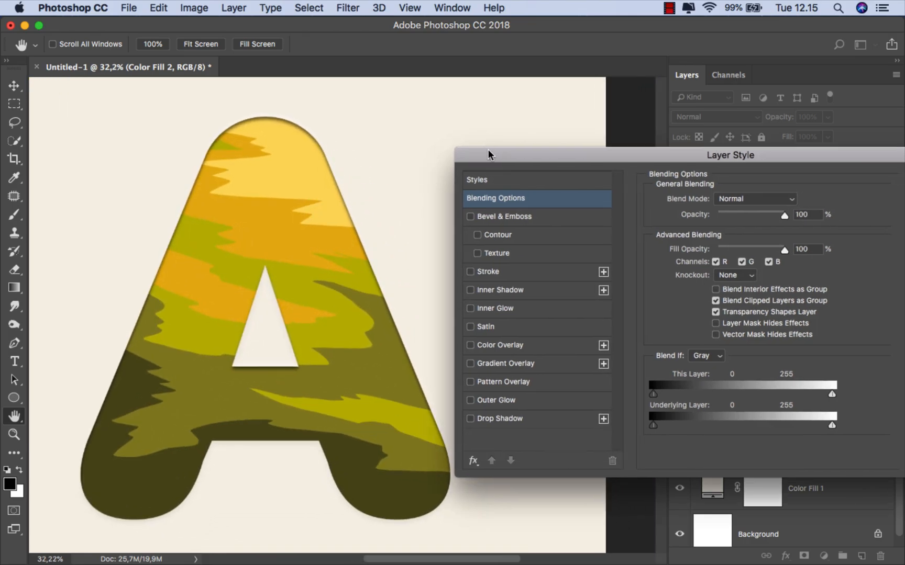
# - Add an Inner Bevel to the light yellow fill with size 43 px and an Overlay highlight at 16% opacity
pyautogui.click(489, 216)
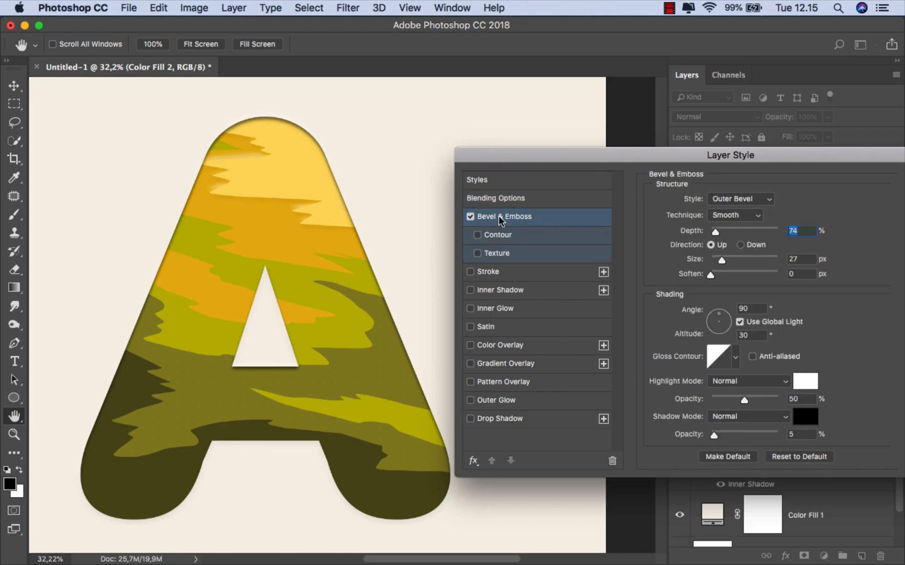
pyautogui.click(732, 209)
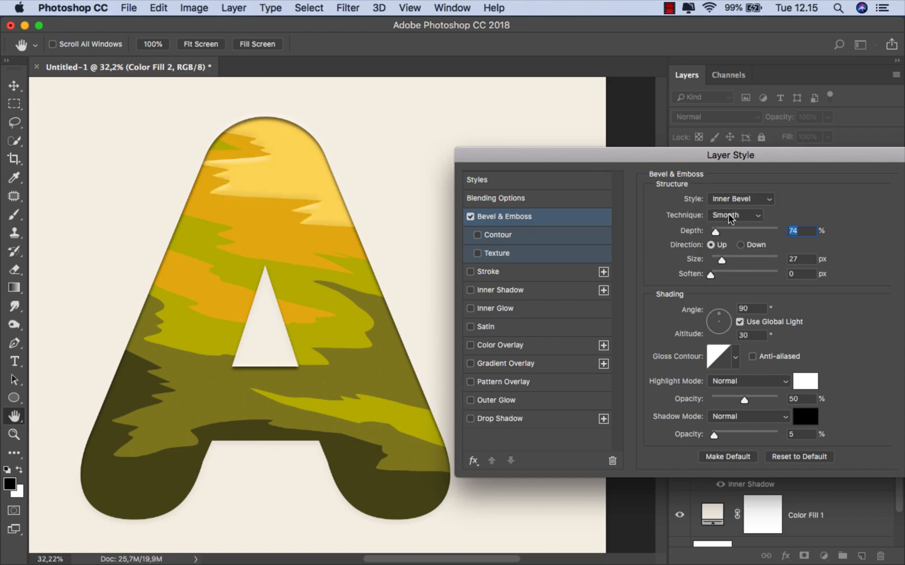
pyautogui.moveTo(723, 262); pyautogui.dragTo(727, 262)
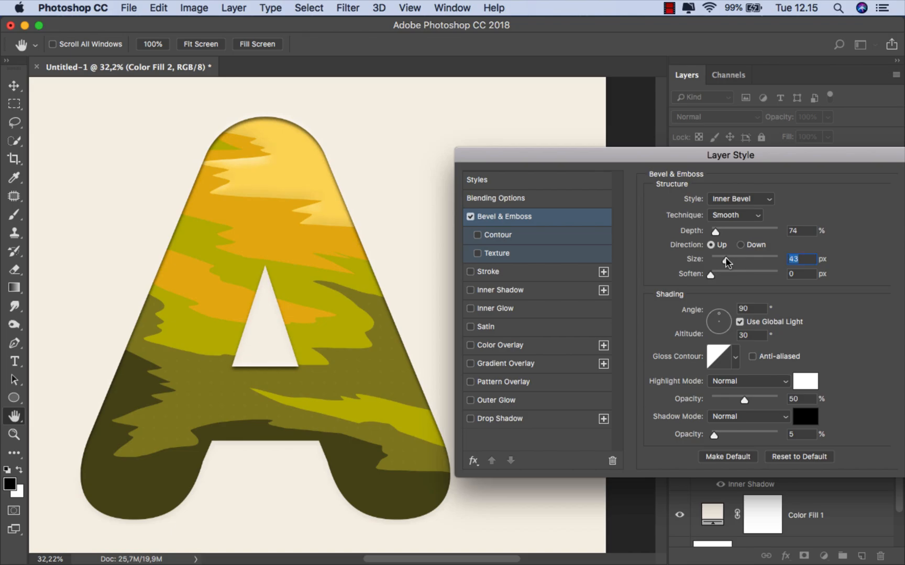
pyautogui.click(749, 381)
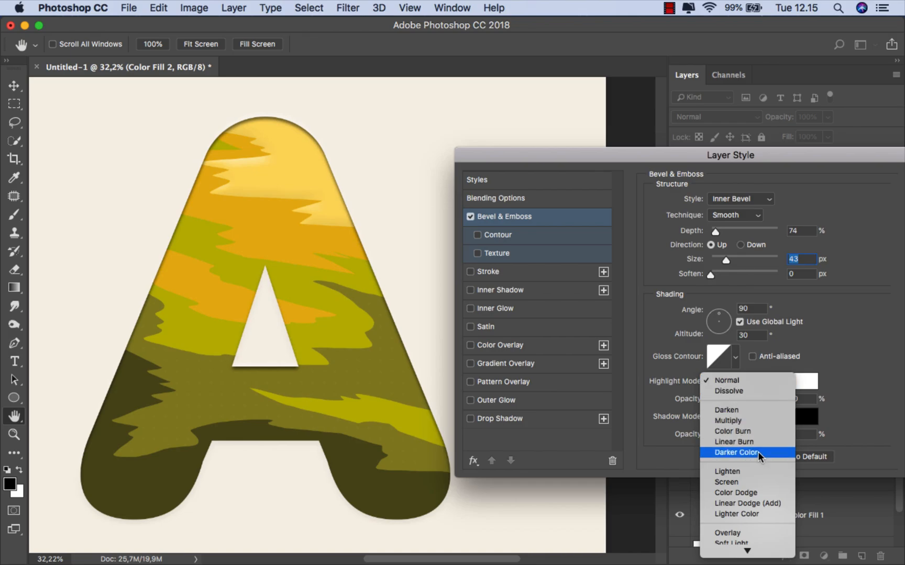
pyautogui.click(745, 531)
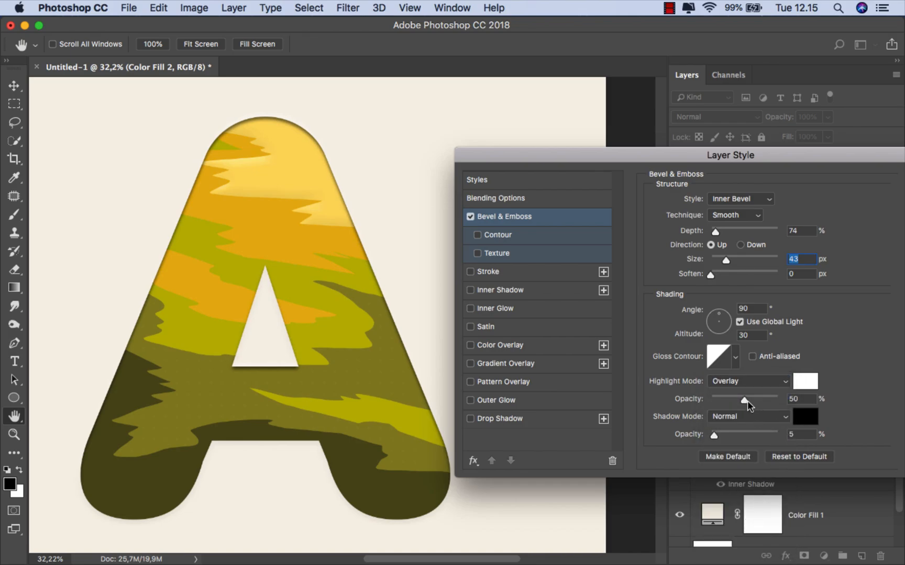
pyautogui.moveTo(744, 401); pyautogui.dragTo(721, 399)
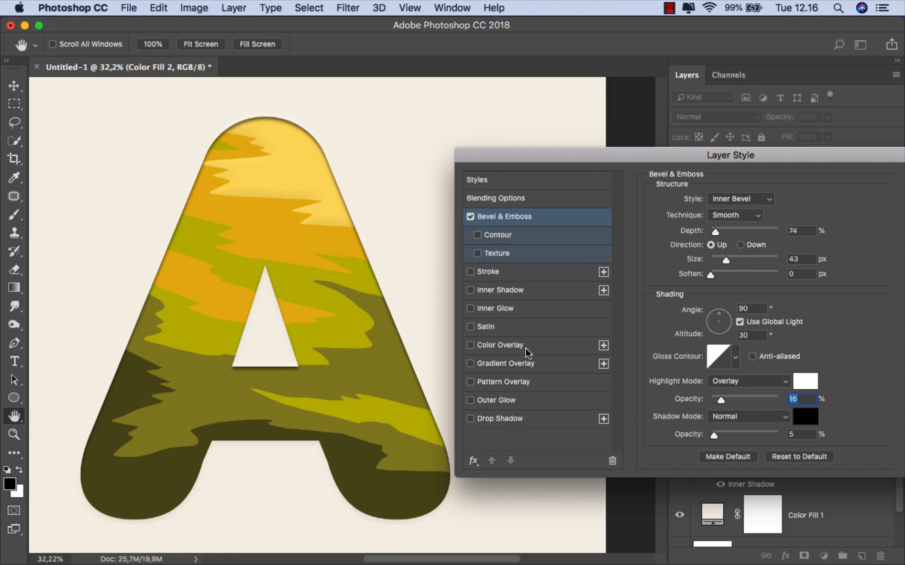
# - Add a white Inner Glow to the light yellow fill with size 5 px and 50% opacity
pyautogui.click(470, 308)
pyautogui.click(496, 309)
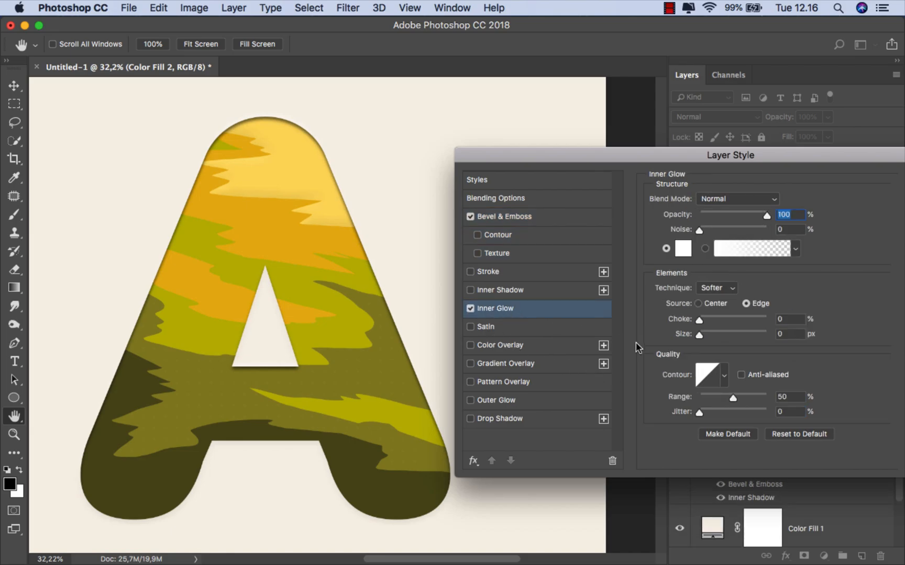
pyautogui.moveTo(699, 334); pyautogui.dragTo(702, 336)
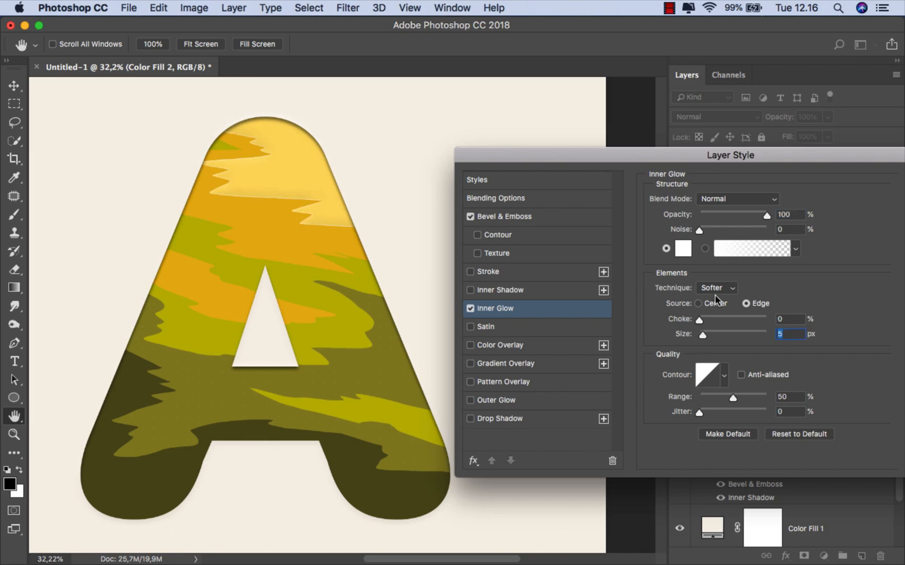
pyautogui.moveTo(730, 215); pyautogui.dragTo(731, 212)
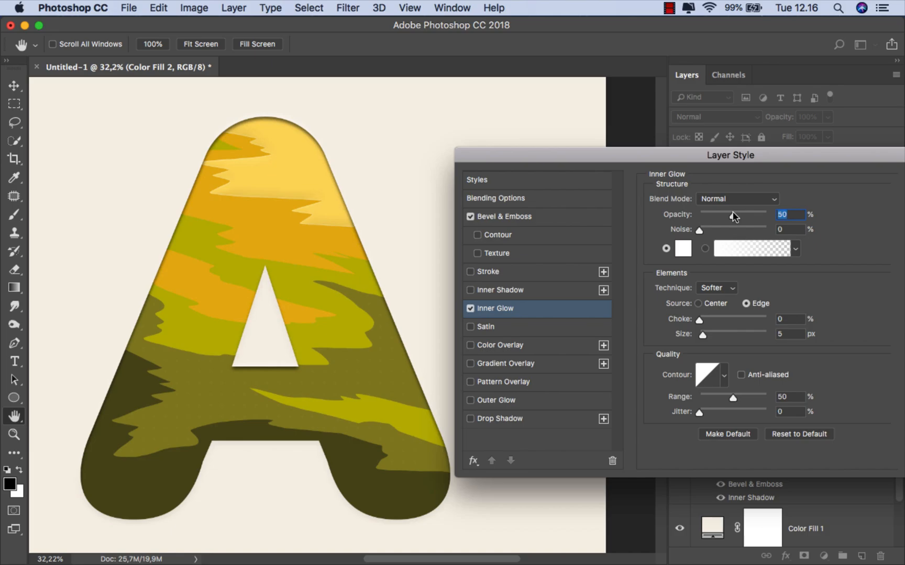
# - Add a Drop Shadow to the light yellow fill with distance 11 px, size 21 px and 48% opacity
pyautogui.click(470, 418)
pyautogui.click(497, 417)
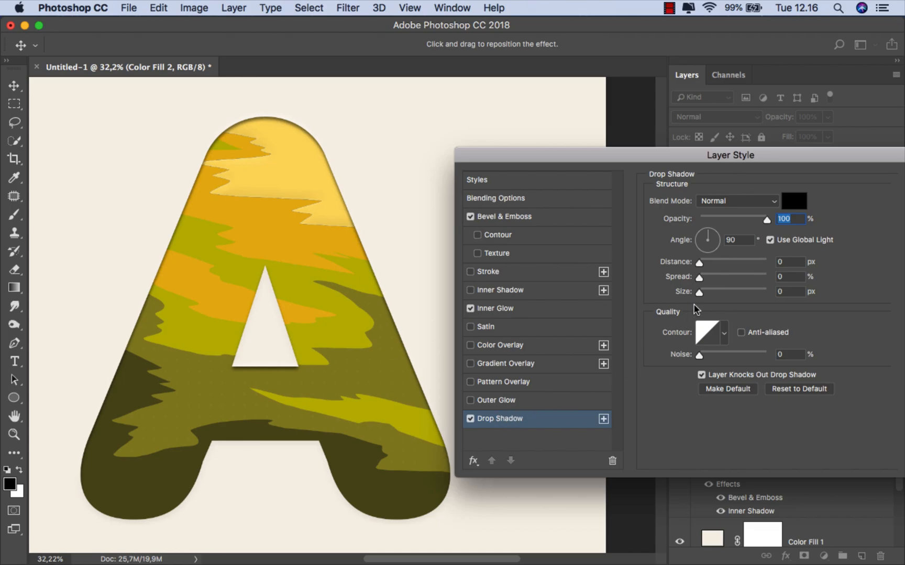
pyautogui.moveTo(700, 292); pyautogui.dragTo(709, 296)
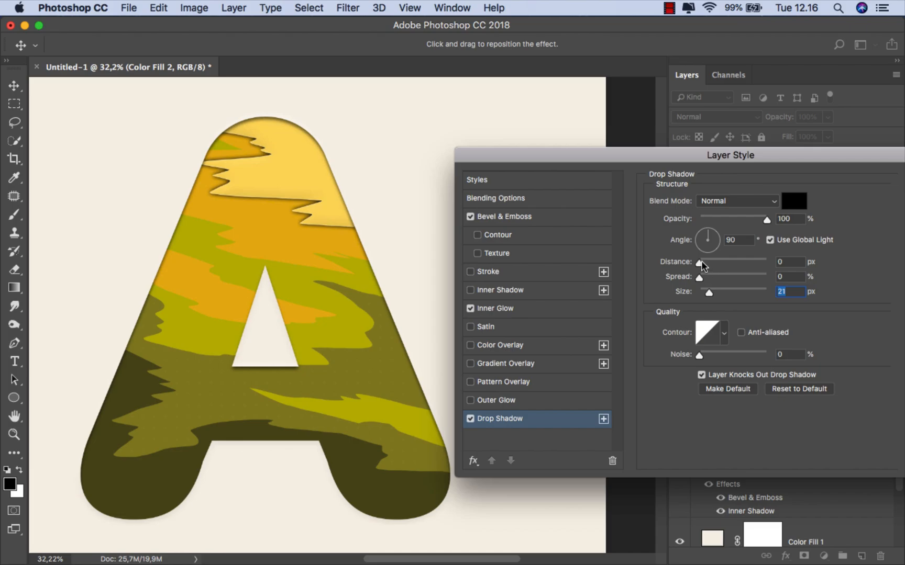
pyautogui.click(701, 261)
pyautogui.moveTo(702, 261); pyautogui.dragTo(706, 261)
pyautogui.click(706, 291)
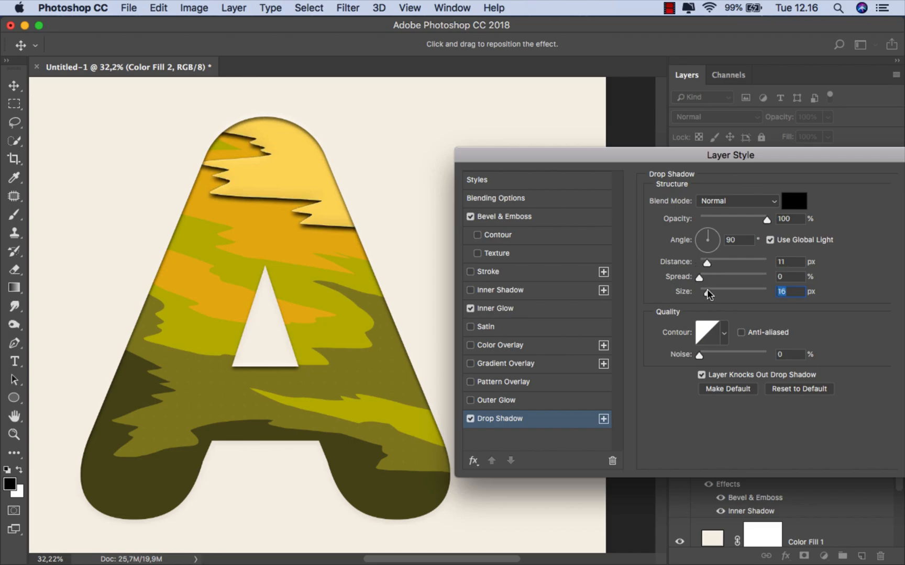
pyautogui.press('Up')
pyautogui.press('Up')
pyautogui.press('Up')
pyautogui.click(731, 216)
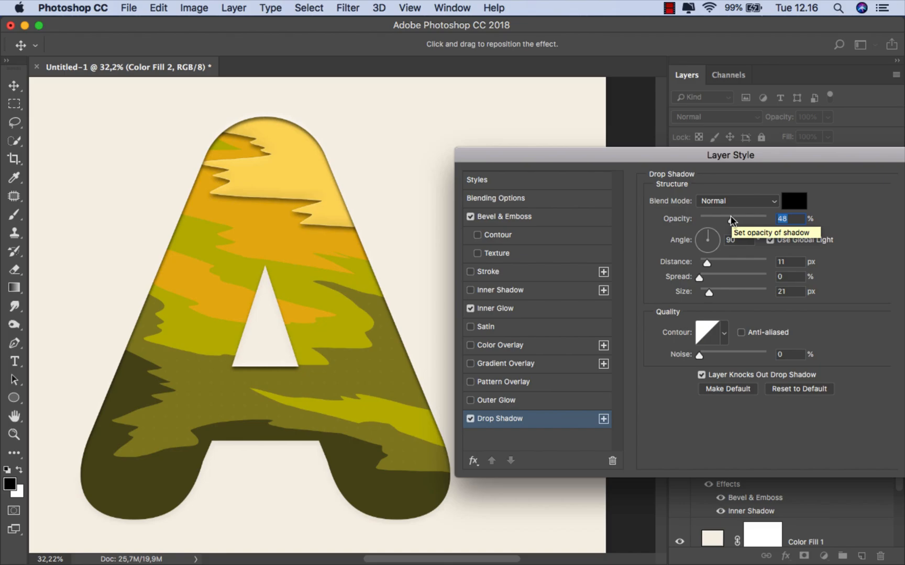
# - Refine the drop shadow to 5% noise, 28% opacity, 9 px distance and 18 px size
pyautogui.click(699, 354)
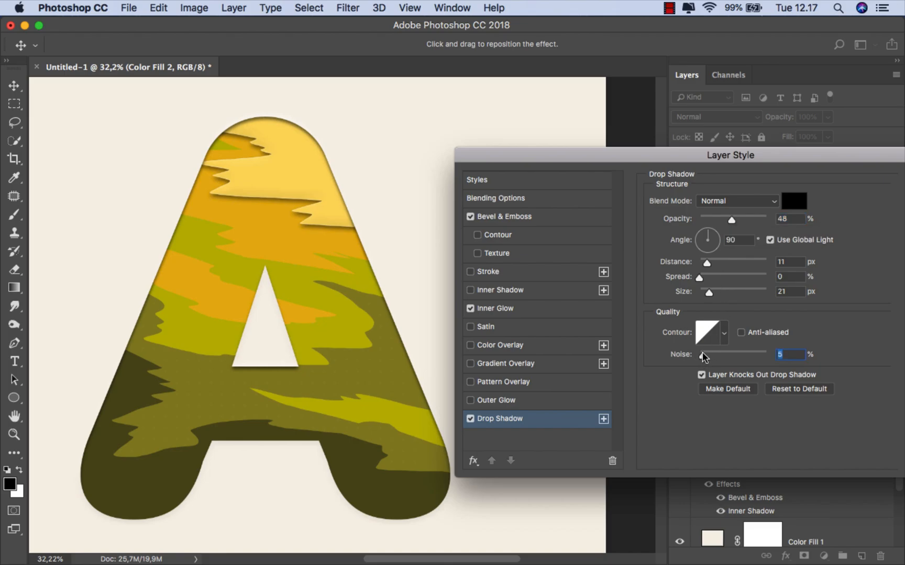
pyautogui.moveTo(731, 220); pyautogui.dragTo(716, 221)
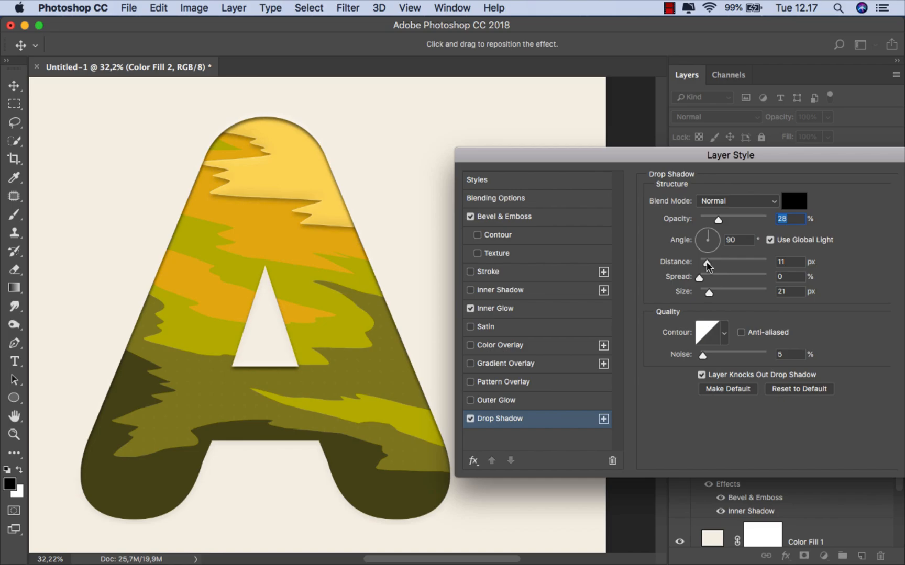
pyautogui.moveTo(706, 261); pyautogui.dragTo(707, 295)
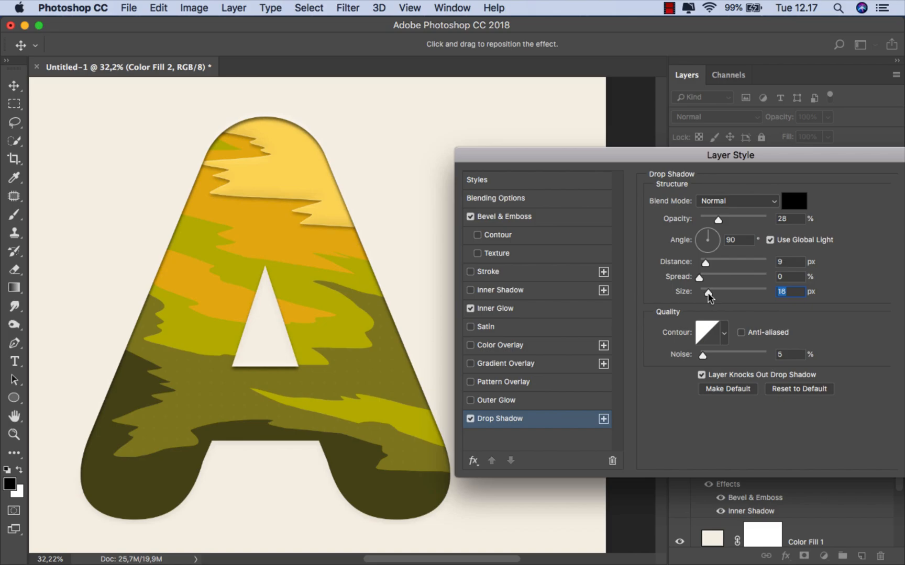
# - Colour the drop shadow very dark olive, 26250b, based on the letter's dark green, and set its opacity to 39%
pyautogui.click(793, 202)
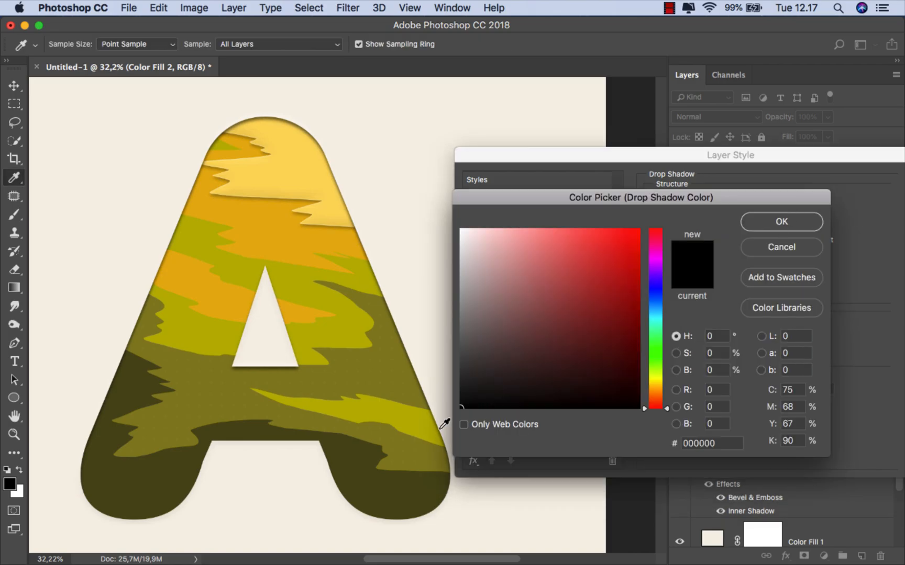
pyautogui.click(357, 463)
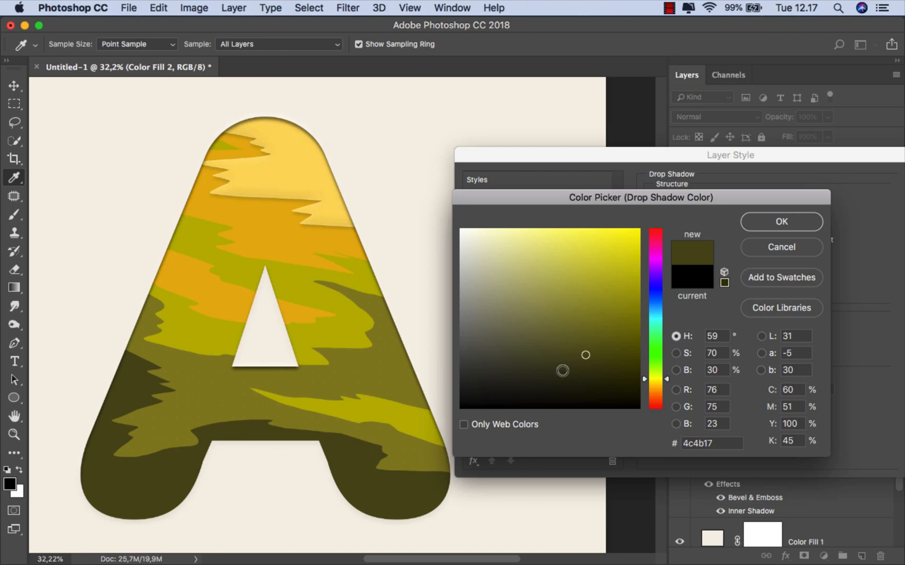
pyautogui.moveTo(585, 382); pyautogui.dragTo(586, 382)
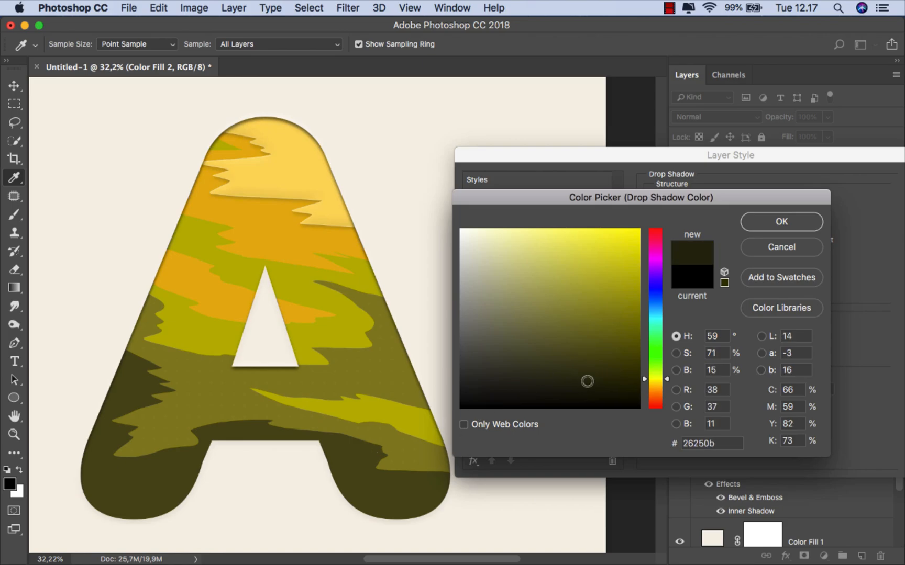
pyautogui.click(774, 227)
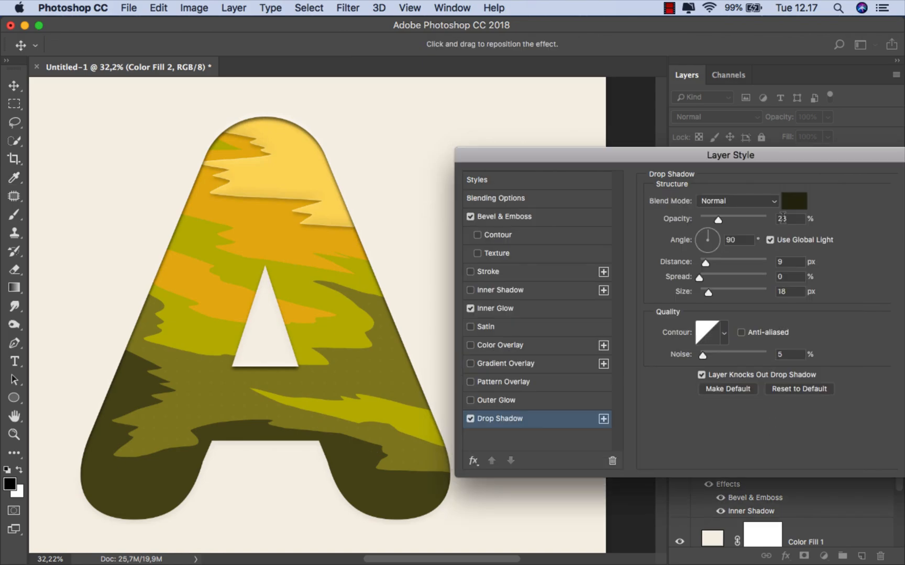
pyautogui.click(719, 218)
pyautogui.moveTo(724, 218); pyautogui.dragTo(723, 218)
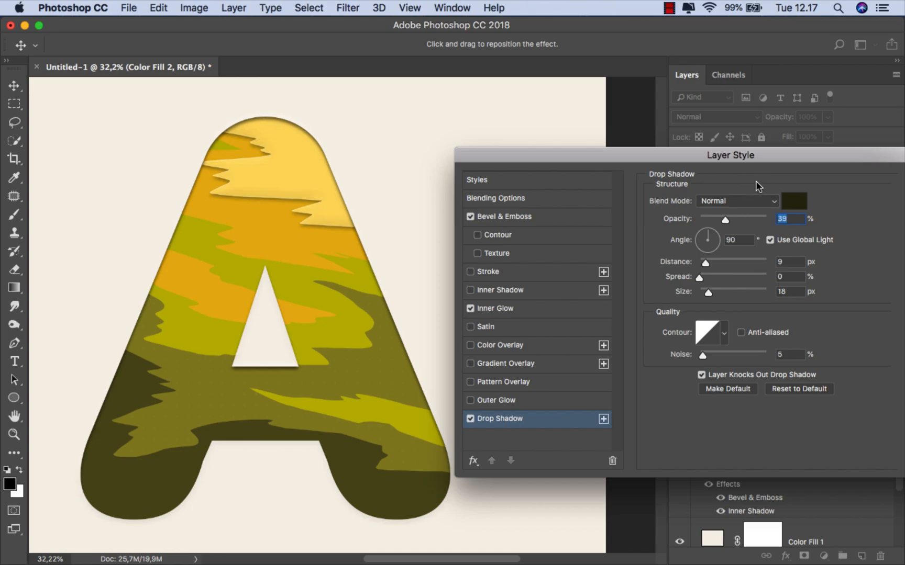
# - Compare the light yellow fill with its layer style preview off and on, and apply the style settings
pyautogui.moveTo(760, 155); pyautogui.dragTo(626, 156)
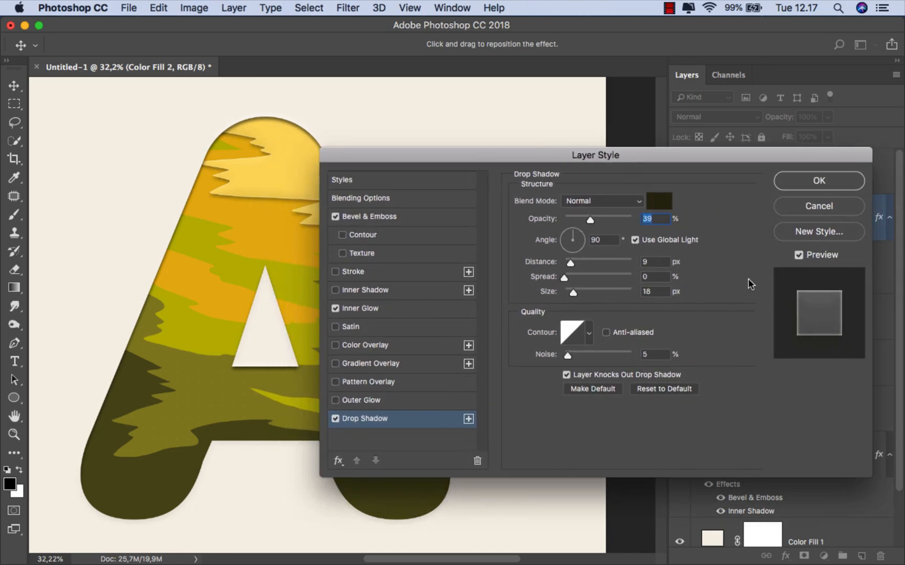
pyautogui.click(798, 255)
pyautogui.click(798, 256)
pyautogui.click(818, 181)
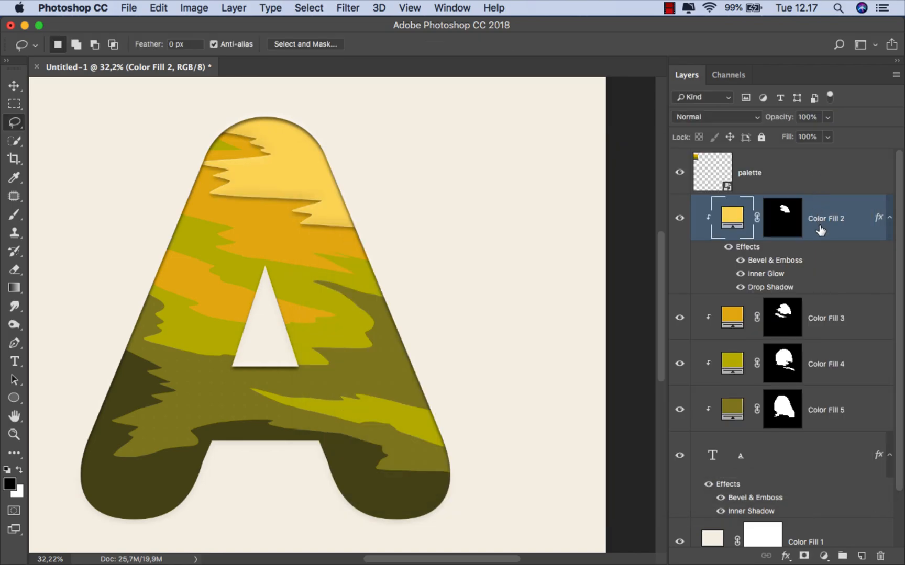
# - Copy the layer style of the light yellow Color Fill 2 and paste it onto the orange Color Fill 3
pyautogui.rightClick(749, 247)
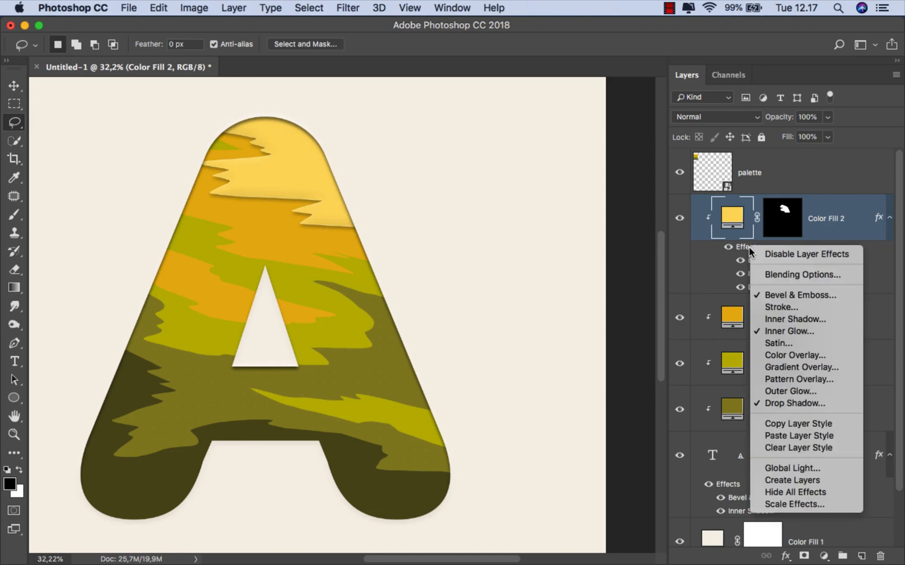
pyautogui.click(794, 424)
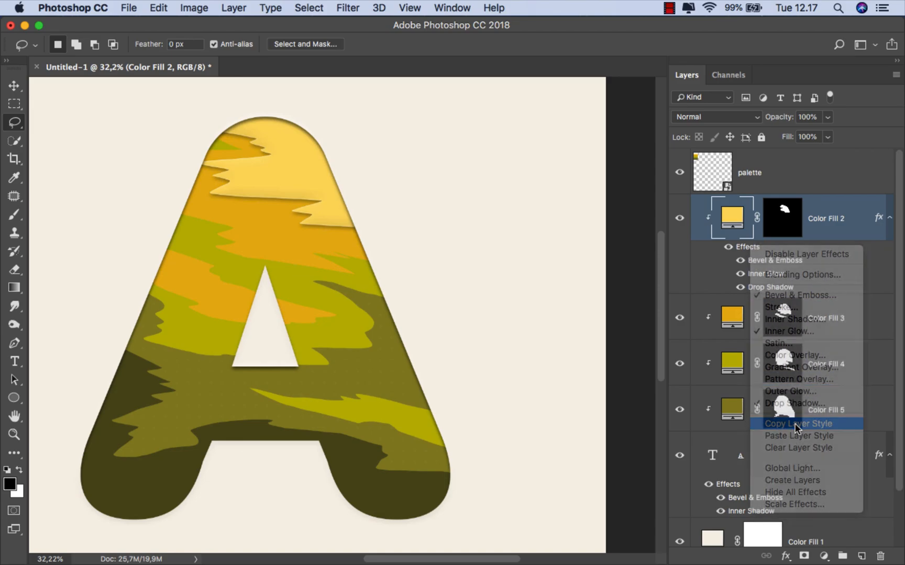
pyautogui.click(831, 327)
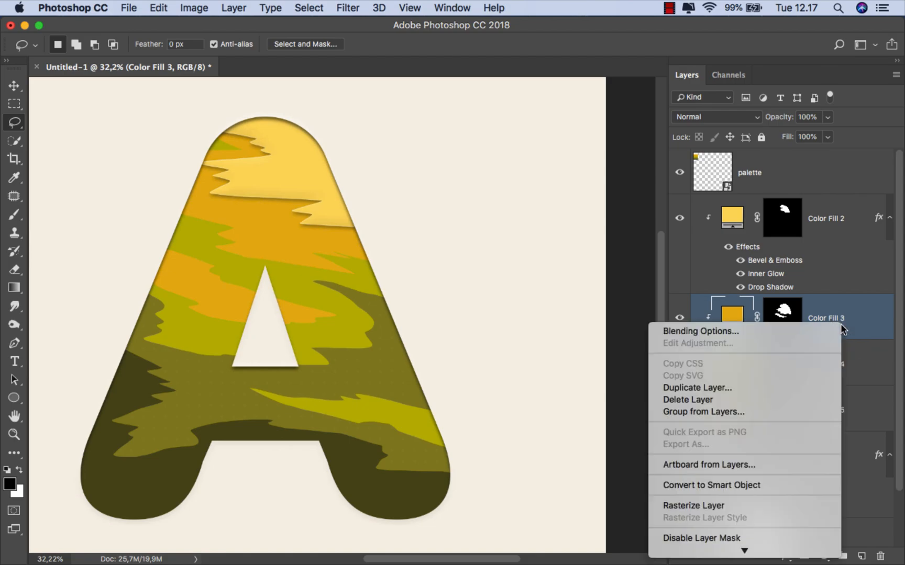
pyautogui.rightClick(840, 324)
pyautogui.scroll(-5, 743, 483)
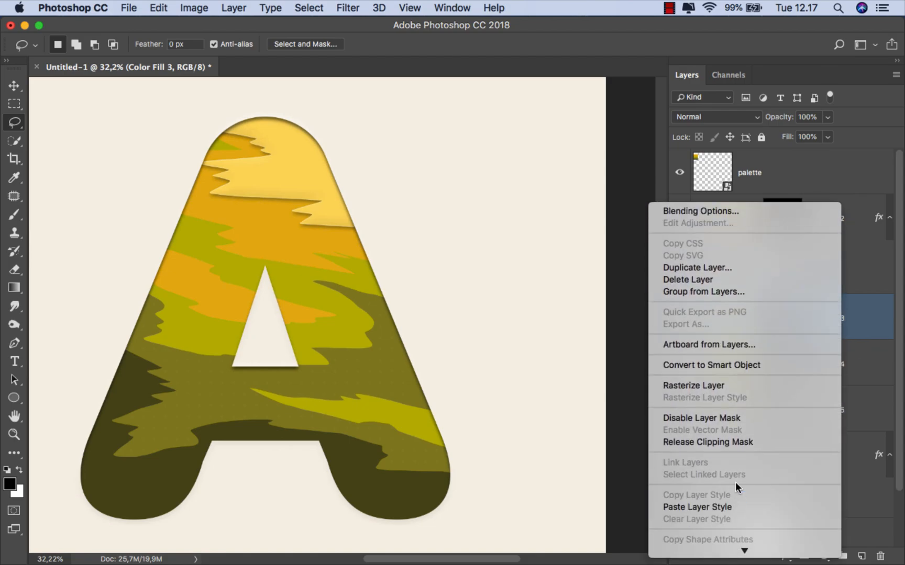
pyautogui.click(737, 507)
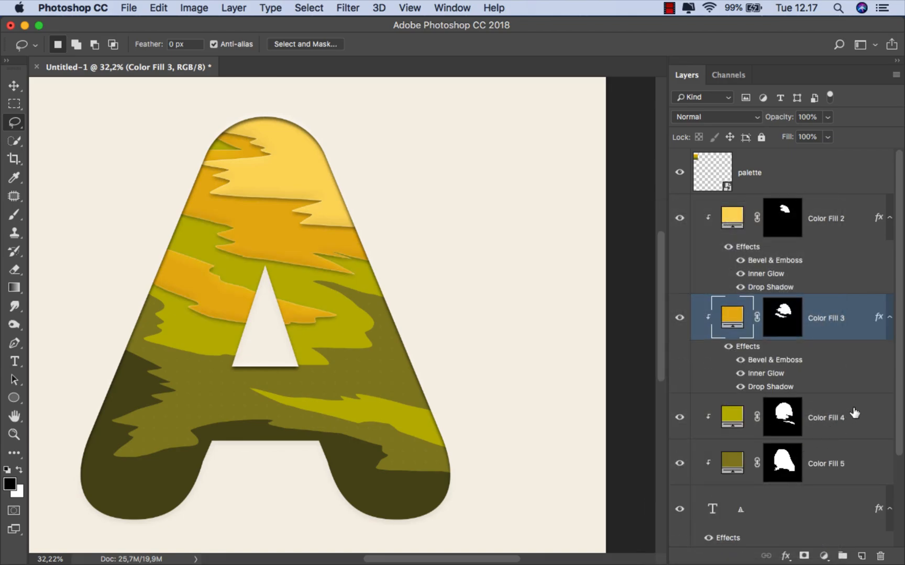
# - Paste the copied layer style onto the lime green Color Fill 4 and the olive Color Fill 5
pyautogui.scroll(-5, 899, 383)
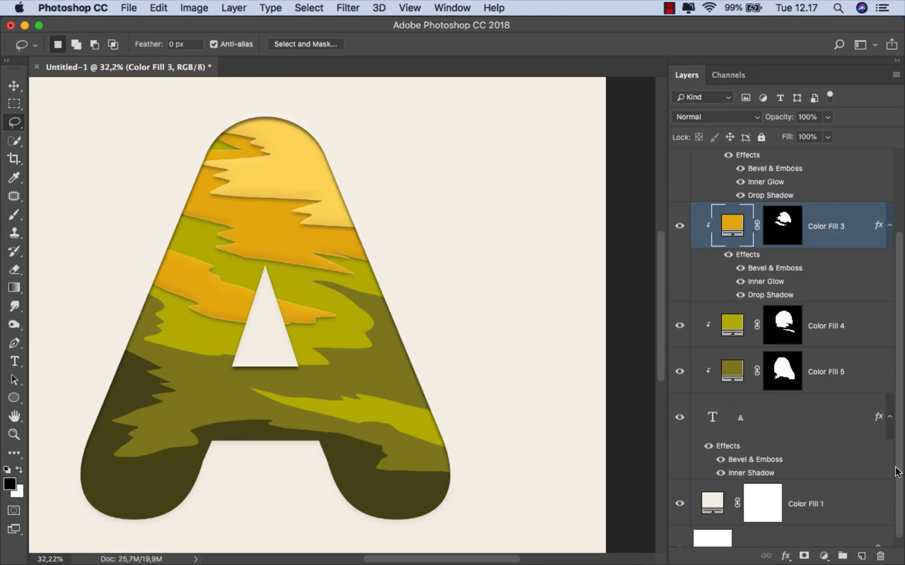
pyautogui.rightClick(852, 309)
pyautogui.moveTo(719, 545)
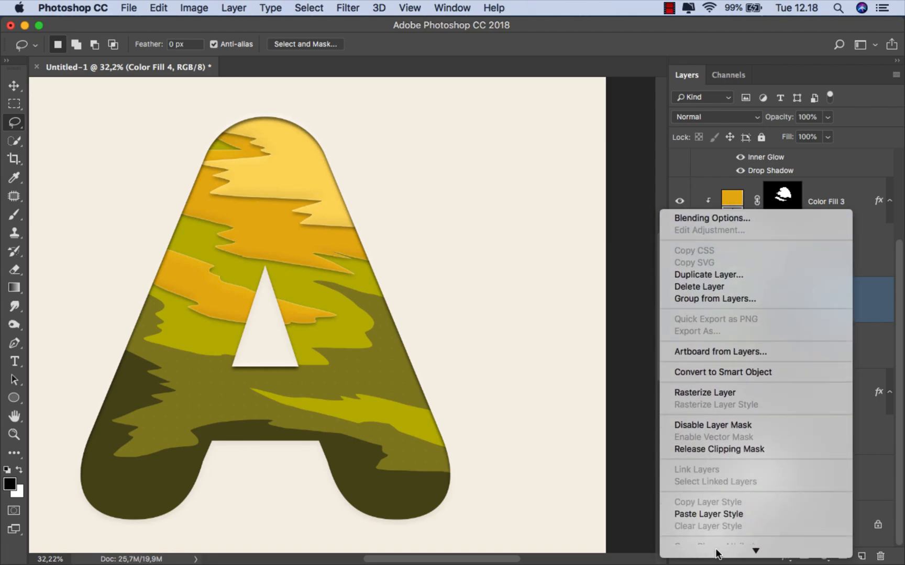
pyautogui.click(735, 454)
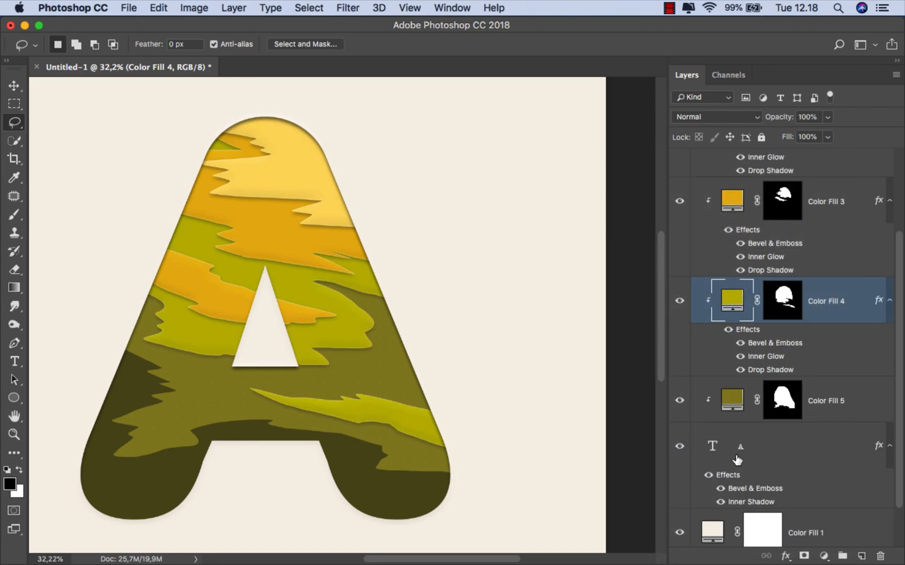
pyautogui.rightClick(826, 392)
pyautogui.moveTo(733, 547)
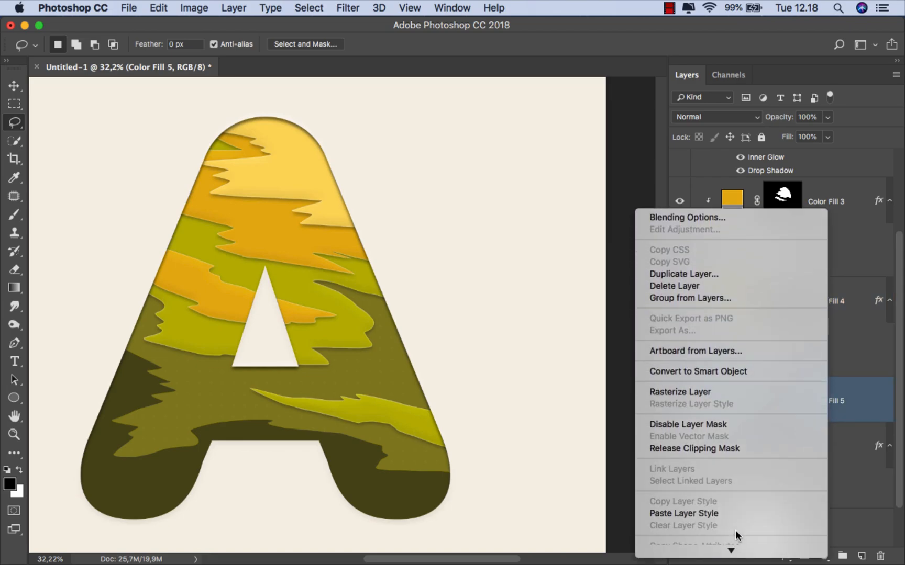
pyautogui.click(736, 513)
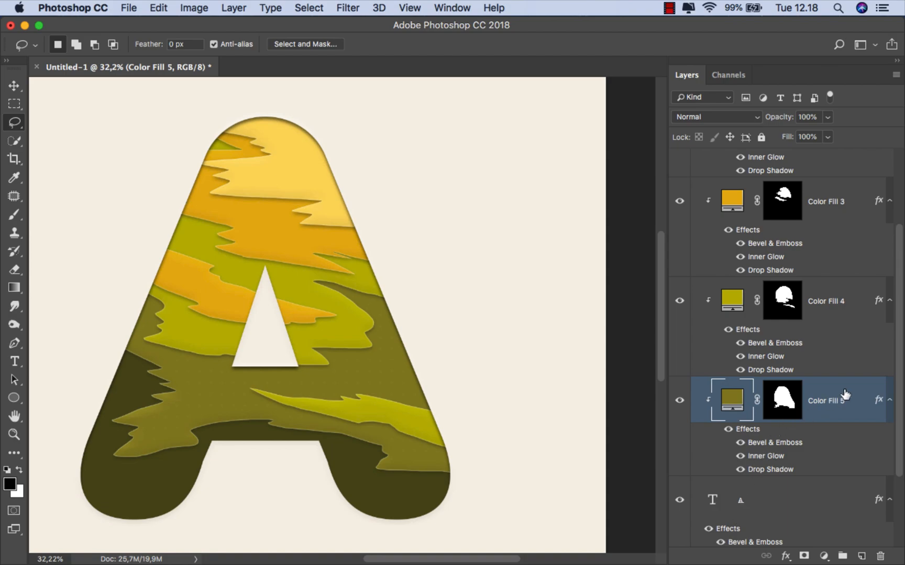
# - Hide the palette layer so the colour swatches no longer show on the cream background
pyautogui.press('super+minus')
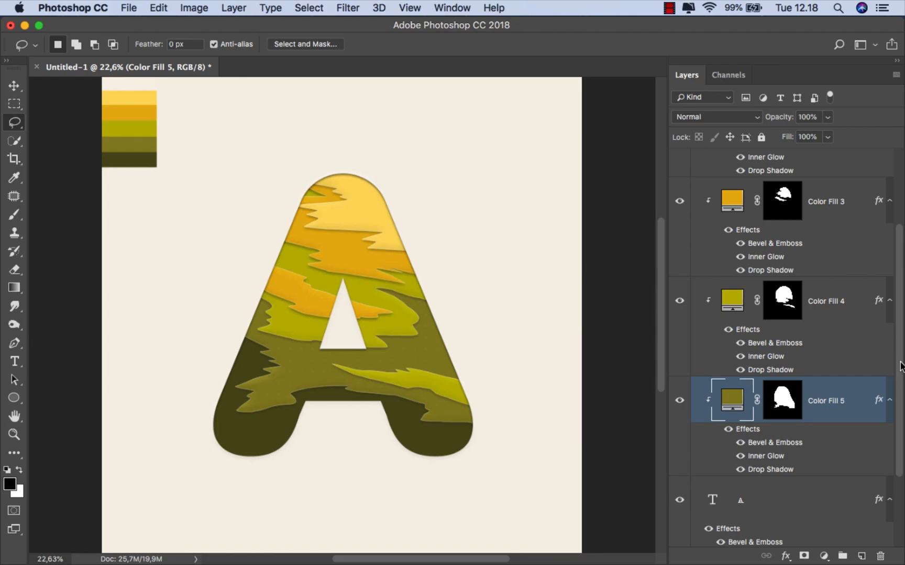
pyautogui.scroll(5, 896, 309)
pyautogui.click(791, 164)
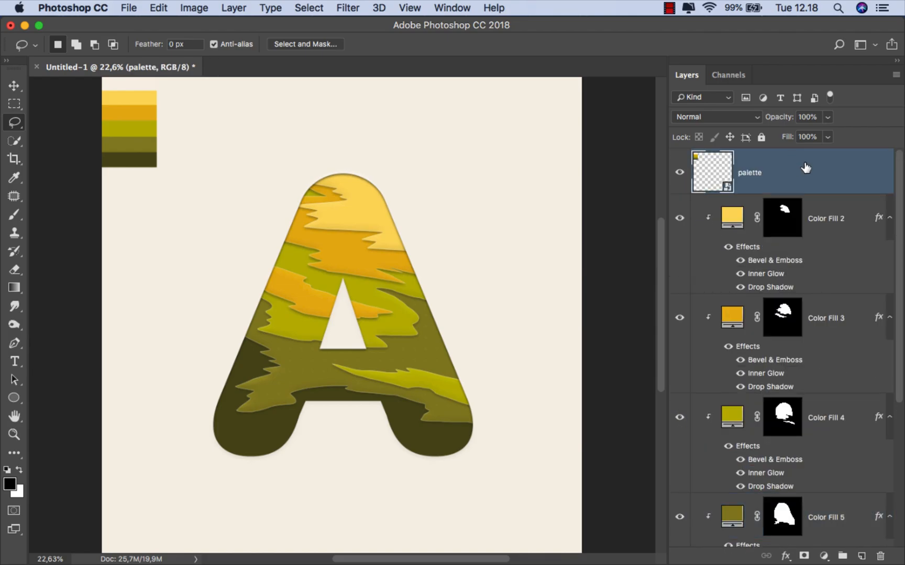
pyautogui.click(680, 172)
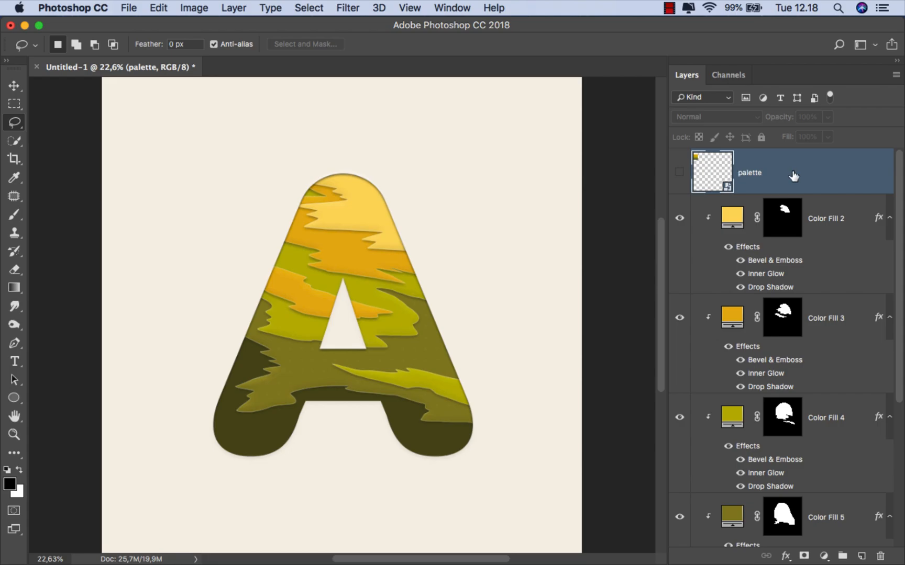